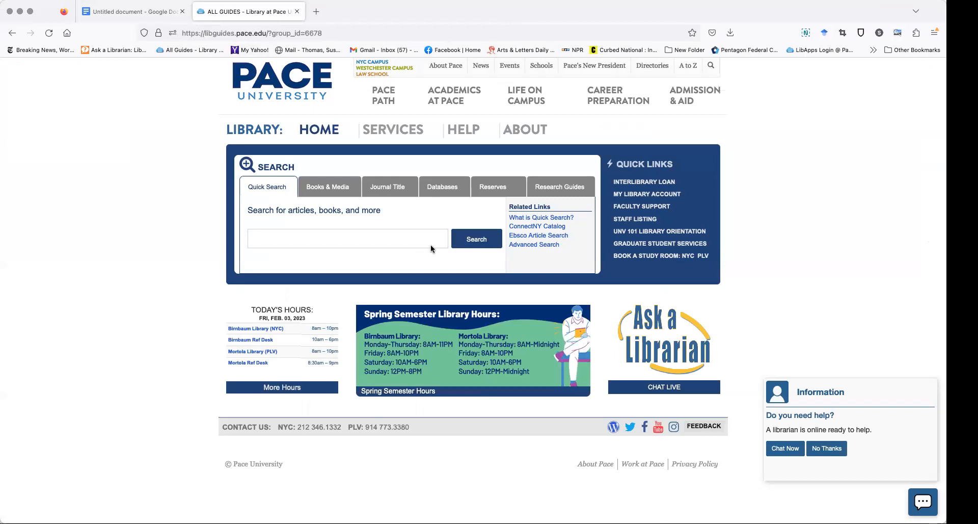
- Go to the university library's home page at library.pace.edu
left_click(292, 33)
key("BackSpace")
type("library")
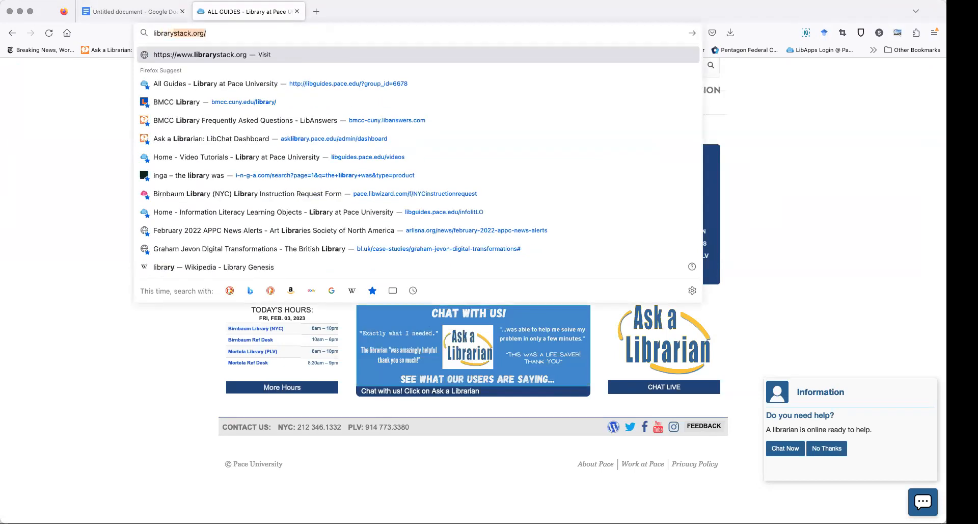
type(".pace.edu")
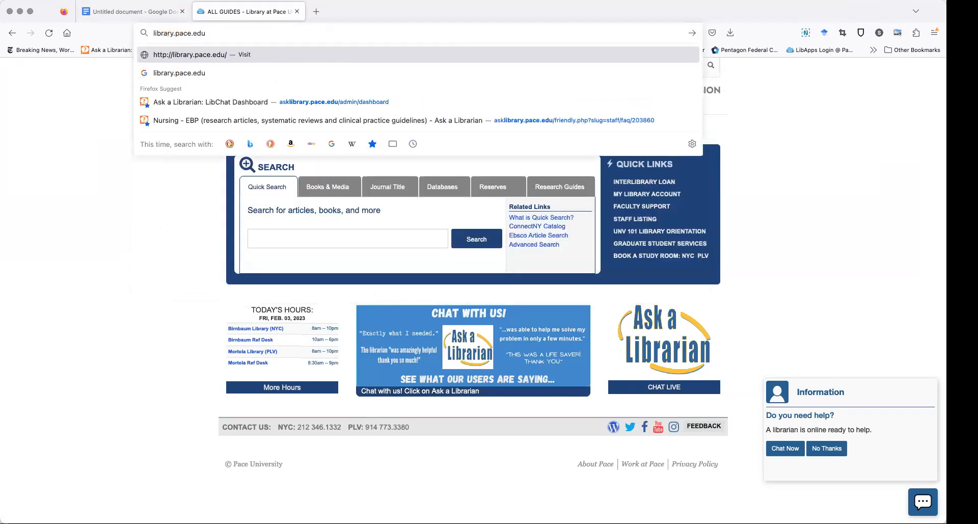
key("Return")
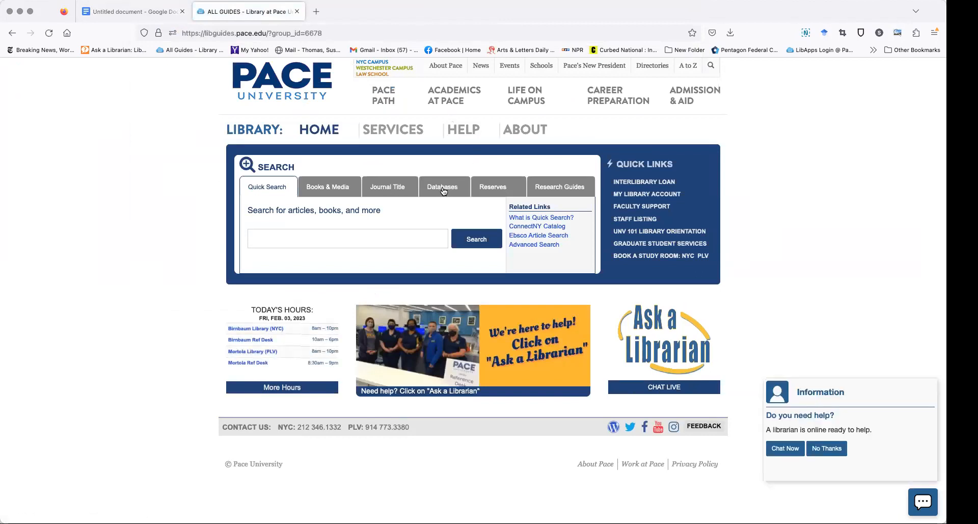
- Open PubMed from the library's A-Z database list under P and authenticate with the prefilled university credentials
left_click(443, 190)
left_click(465, 249)
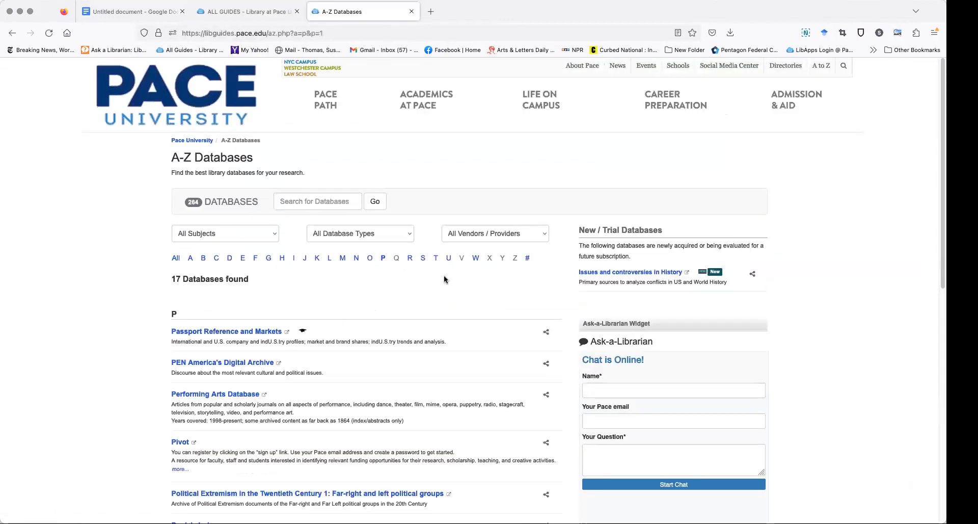
scroll(444, 279, "down", 10)
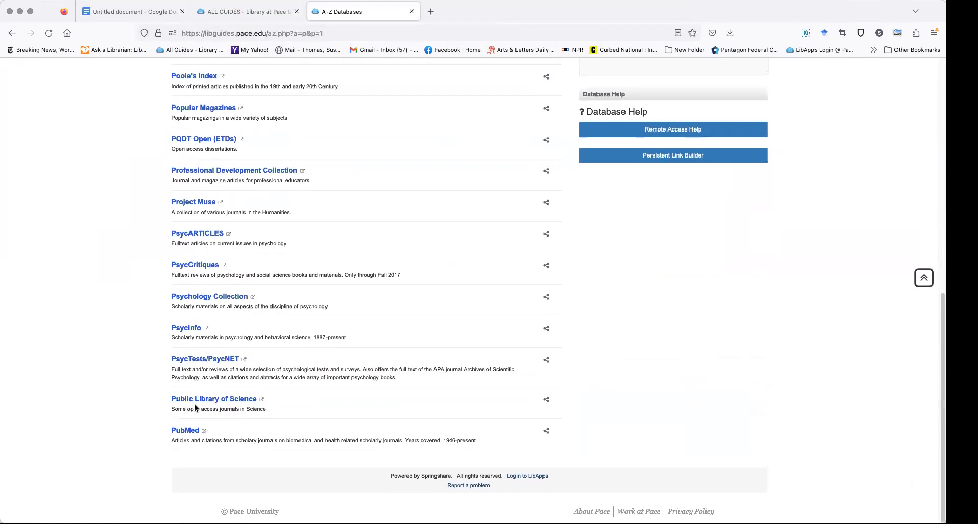
left_click(188, 431)
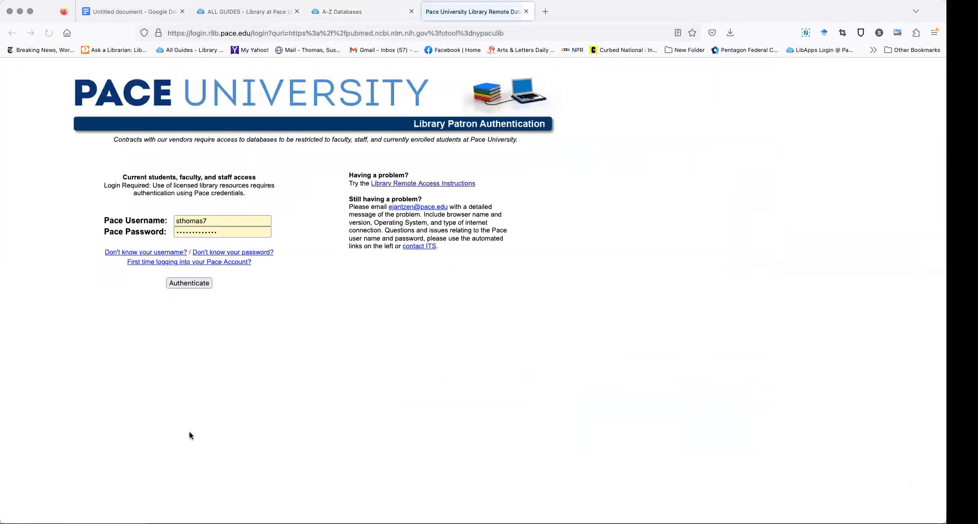
left_click(194, 283)
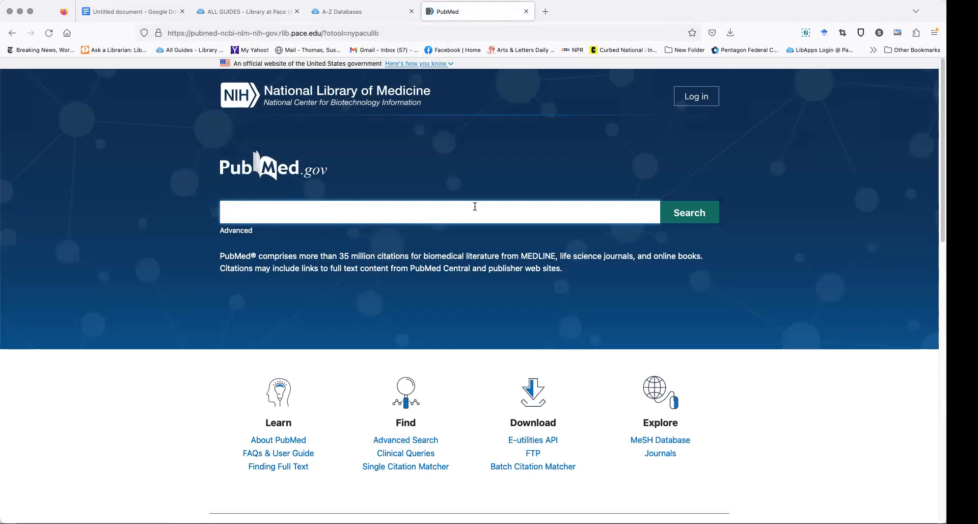
- Open the MeSH Database from the PubMed home page and search it for "diagnostic screening programs"
scroll(554, 259, "down", 2)
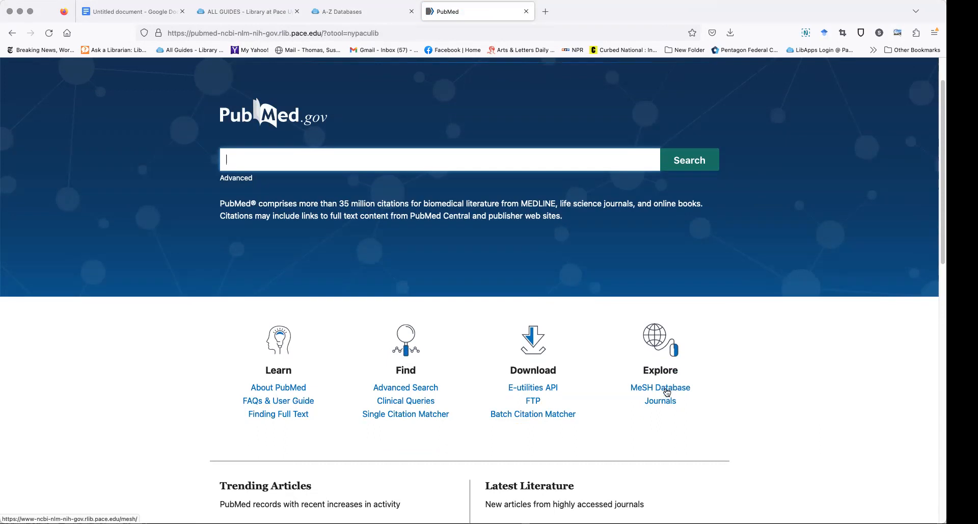
left_click(667, 389)
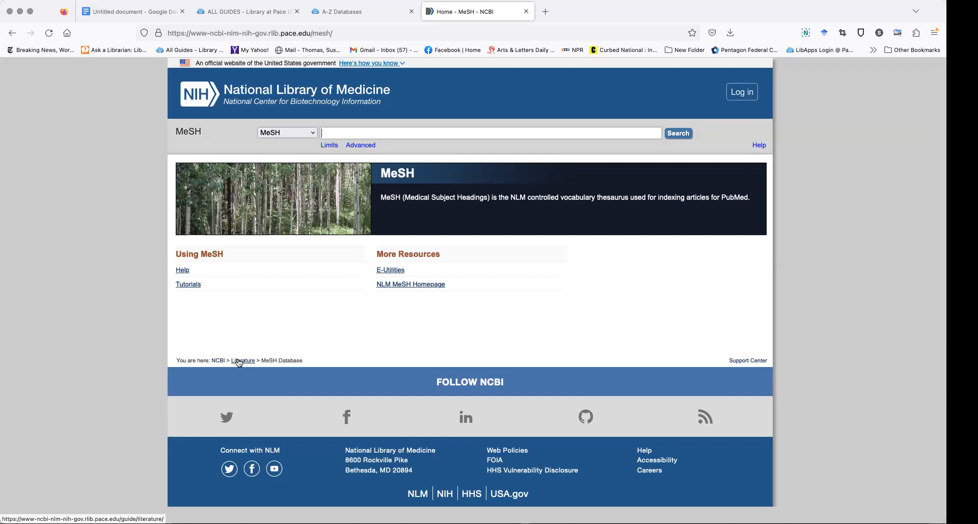
type("diagnostic screeening programs")
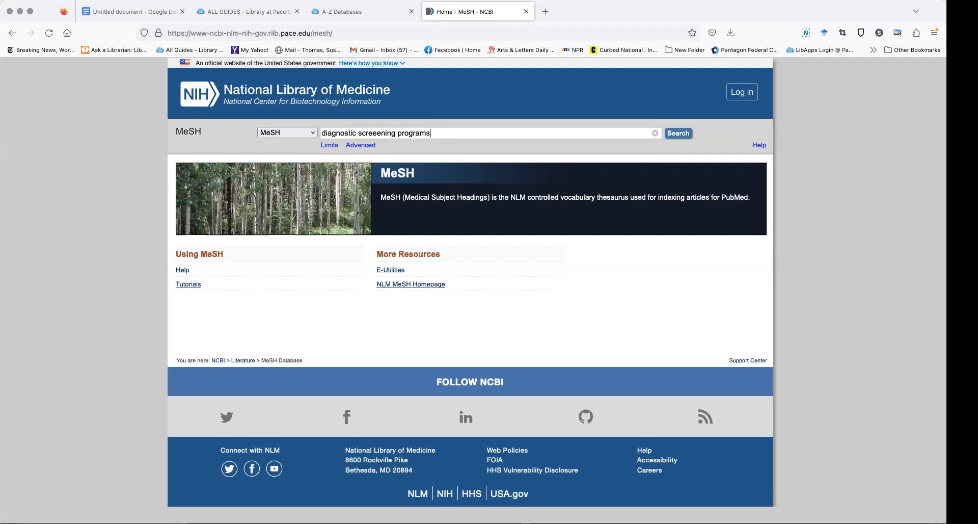
left_click(375, 132)
key("BackSpace")
left_click(683, 135)
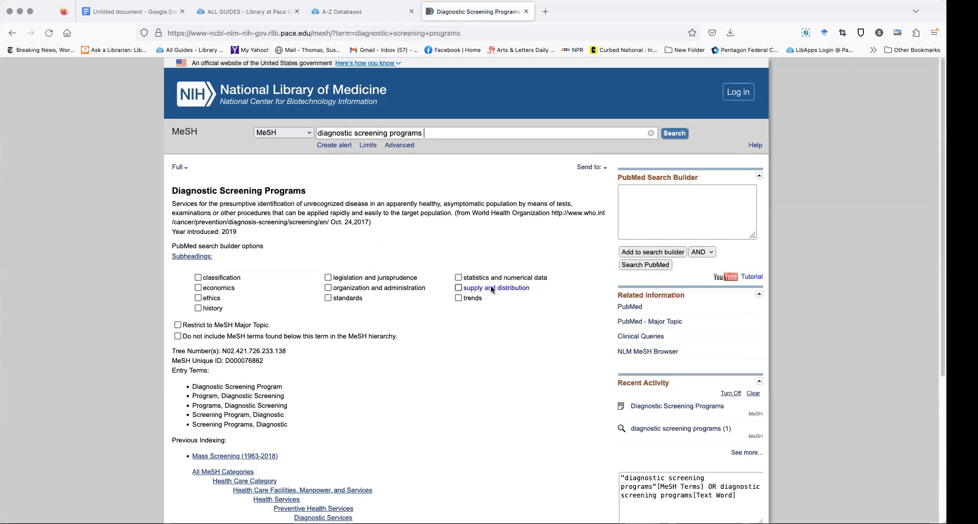
- Review the Diagnostic Screening Programs record and add the heading to the PubMed Search Builder
scroll(492, 289, "down", 5)
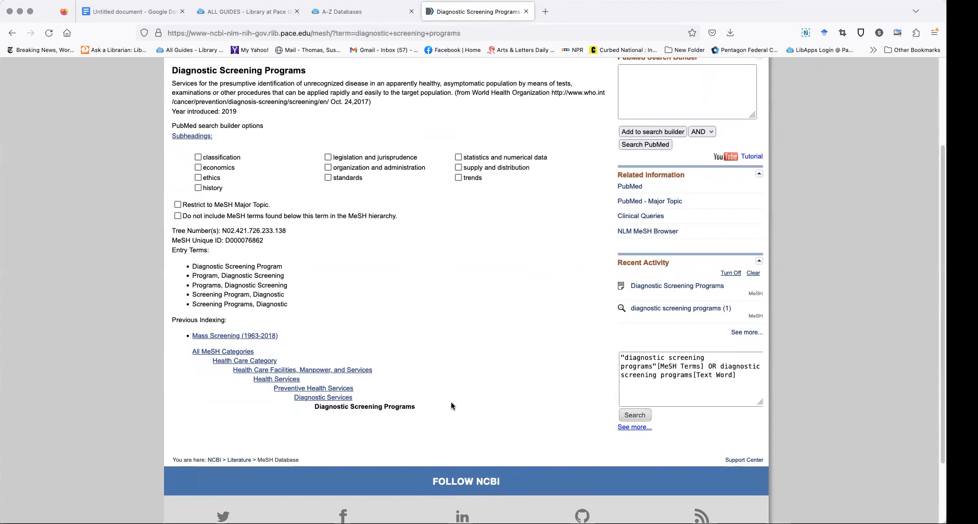
scroll(433, 400, "up", 1)
scroll(435, 396, "up", 3)
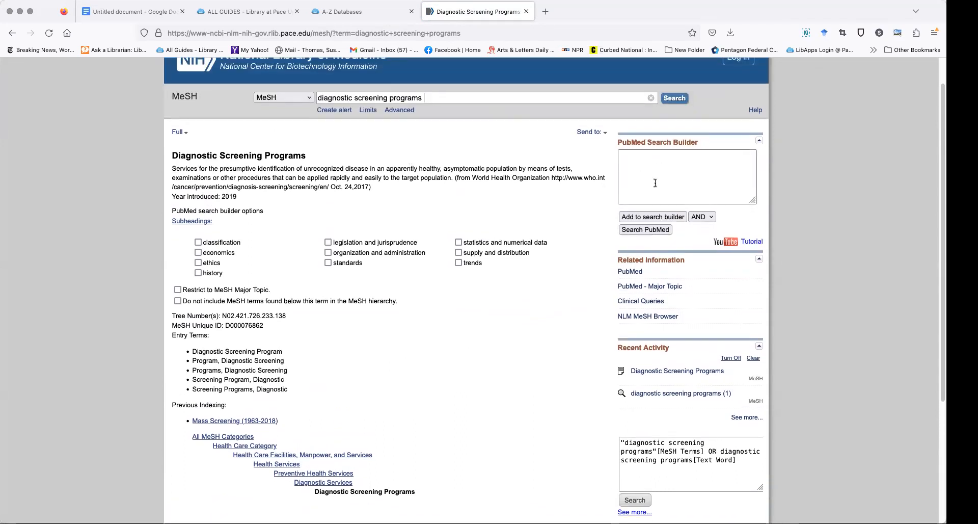
left_click(662, 219)
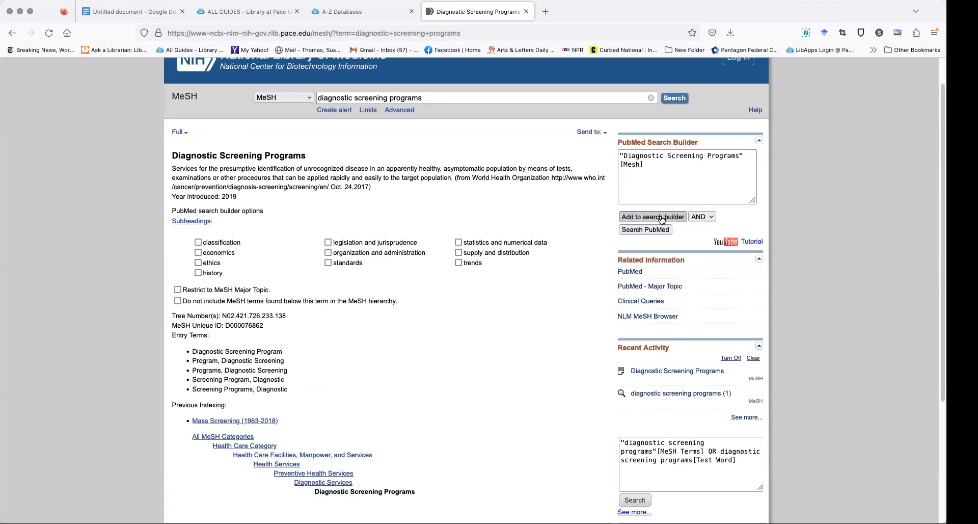
- Search MeSH for "early diagnosis" and open the Early Diagnosis record
left_click_drag(461, 97, 315, 94)
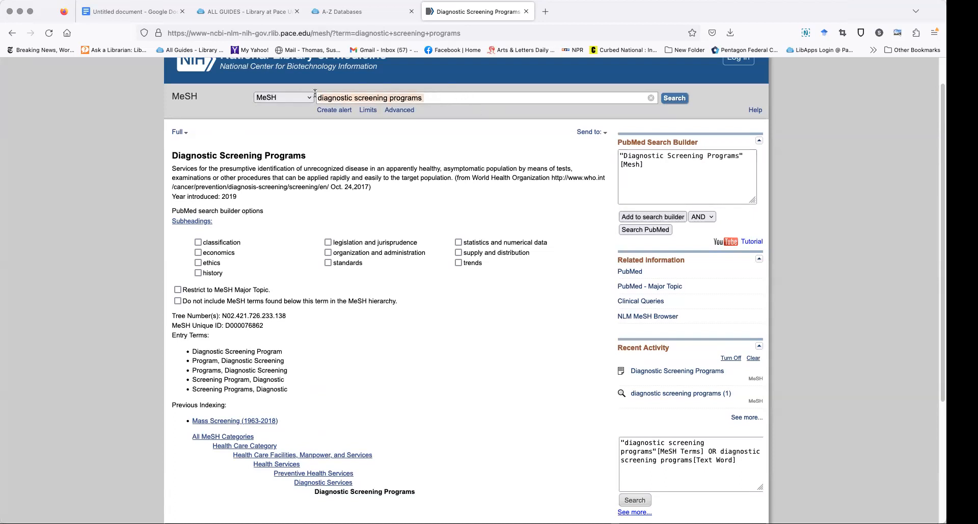
key("BackSpace")
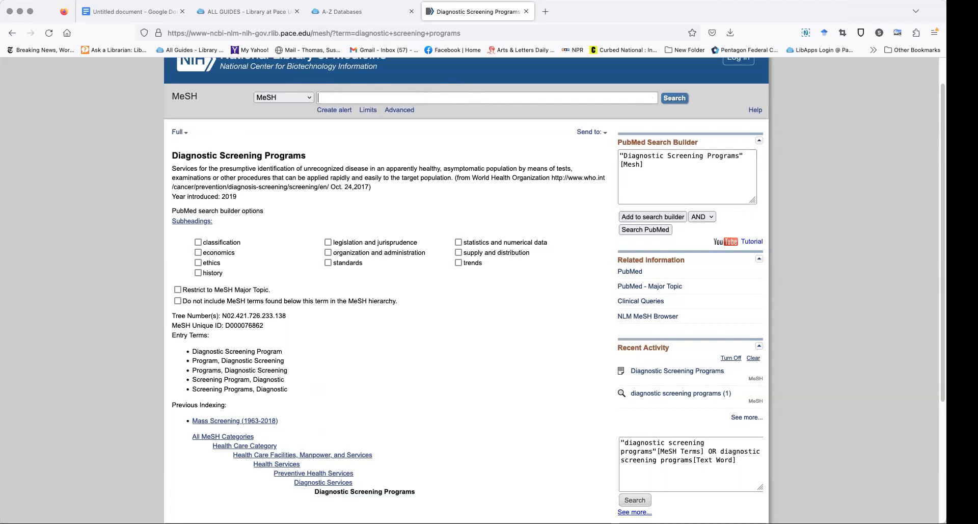
type("early diagnosis")
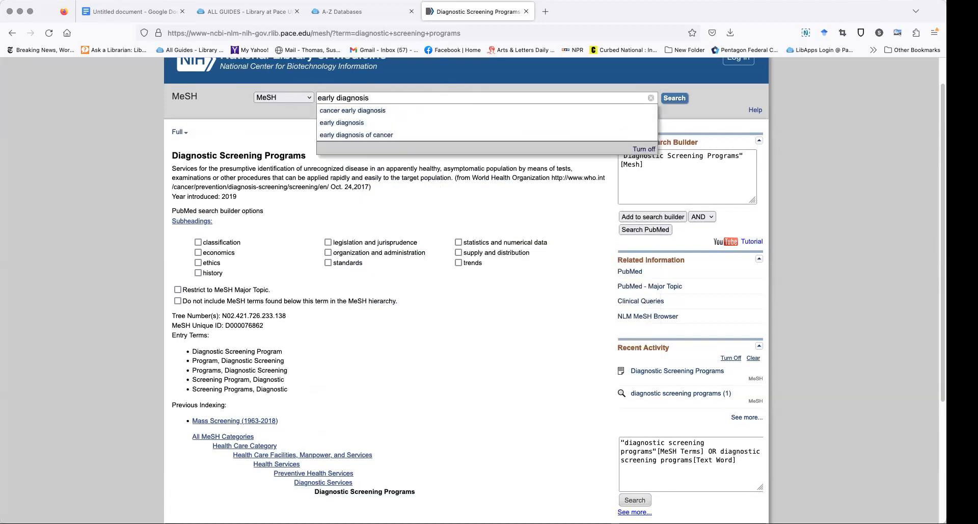
key("Return")
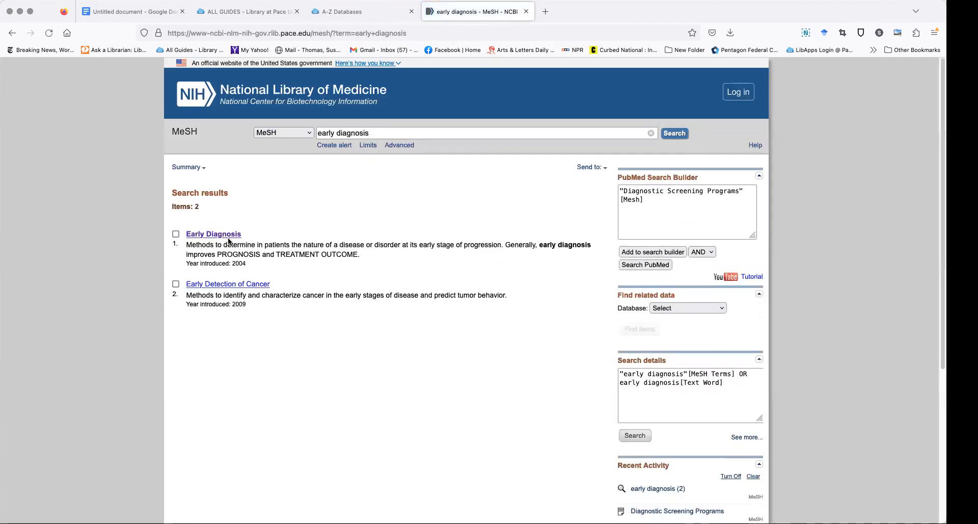
left_click(223, 234)
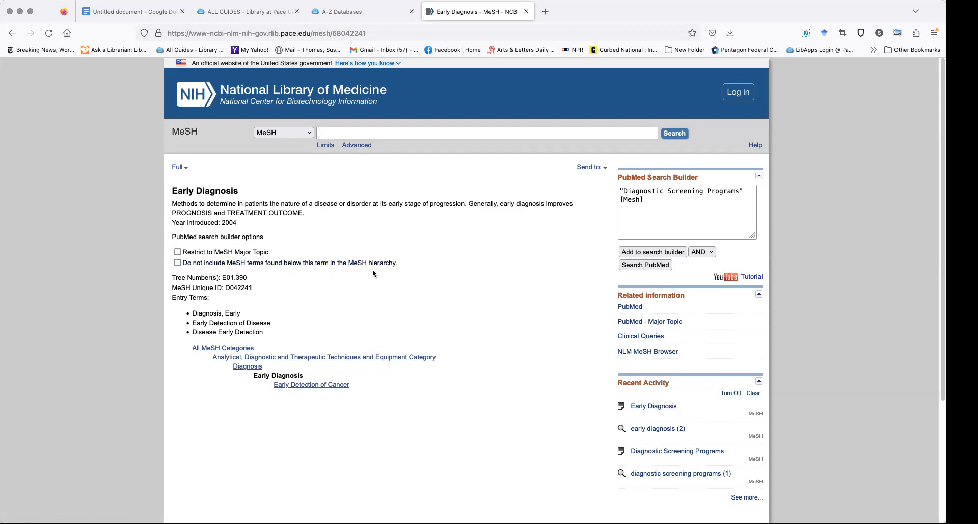
- Exclude the MeSH terms below Early Diagnosis in the hierarchy and add the heading to the search builder with OR
left_click(177, 262)
left_click(704, 255)
left_click(706, 263)
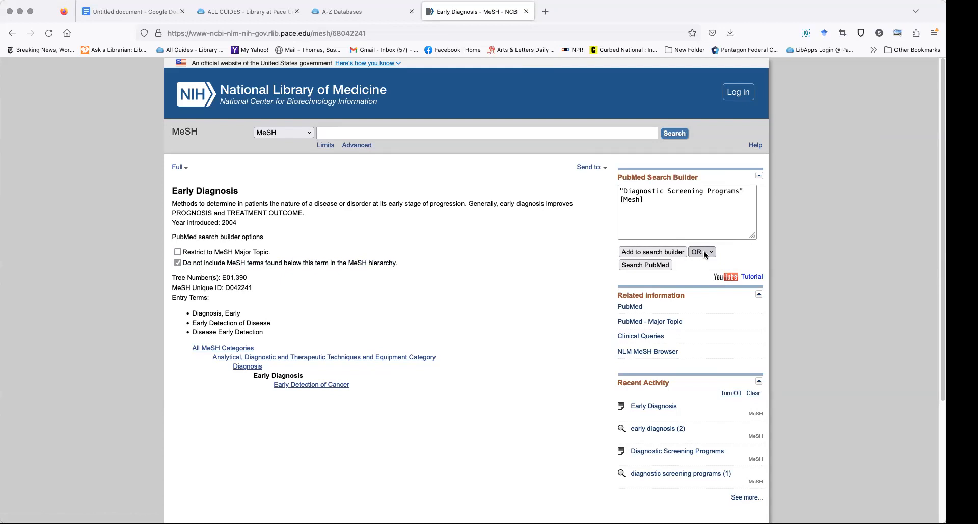
left_click(662, 252)
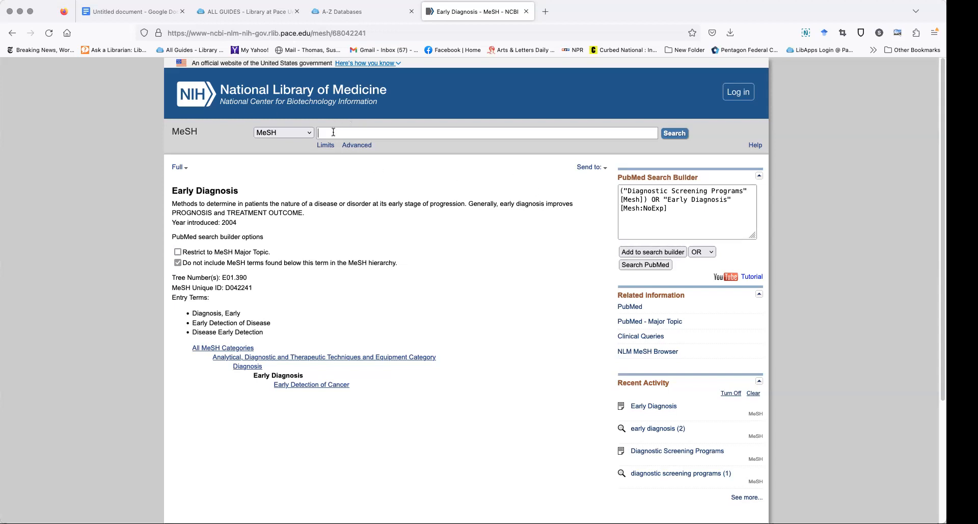
- Append the keywords OR "screening" OR "early detection" OR "early identification" OR "early diagnosis" to the query in the search builder
left_click(678, 210)
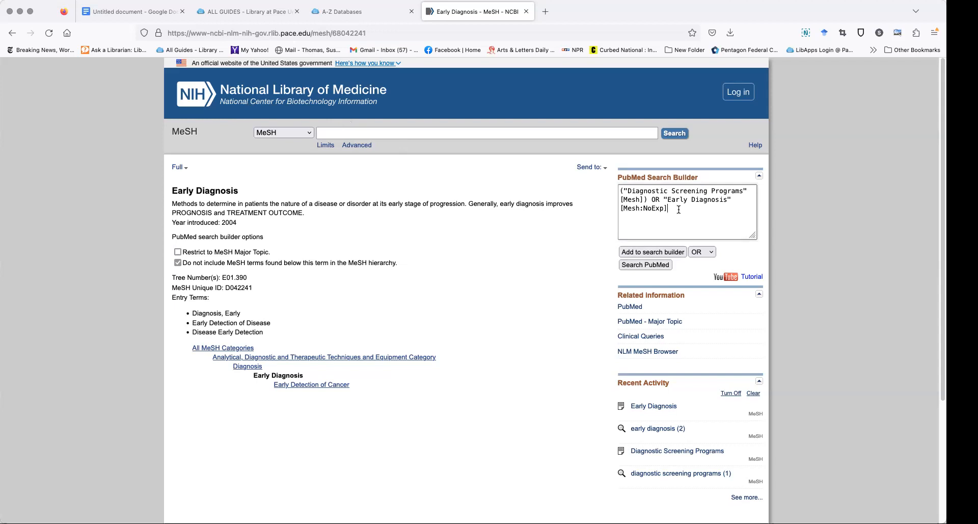
type("OR \"screening\"")
type("OR \"early detection\" OR")
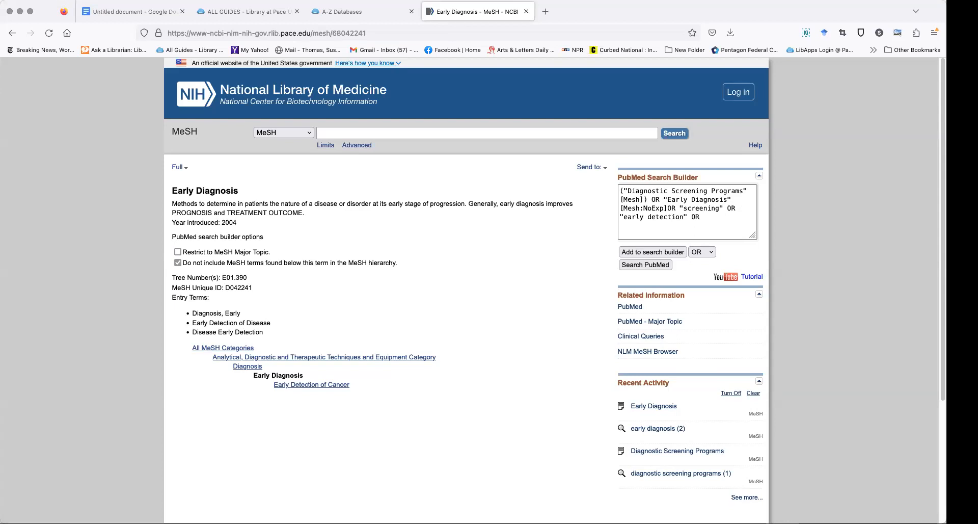
type("\"early identification\" OR")
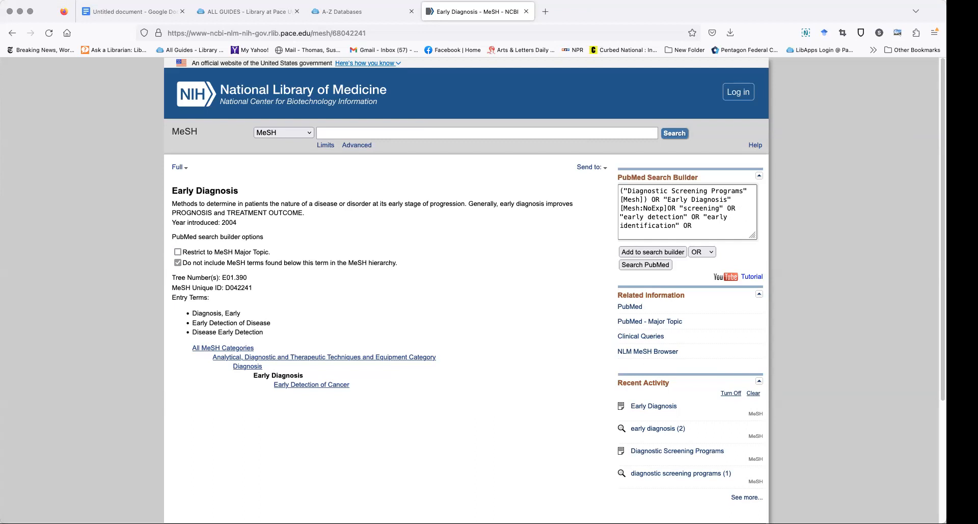
type("\"early diagnosis")
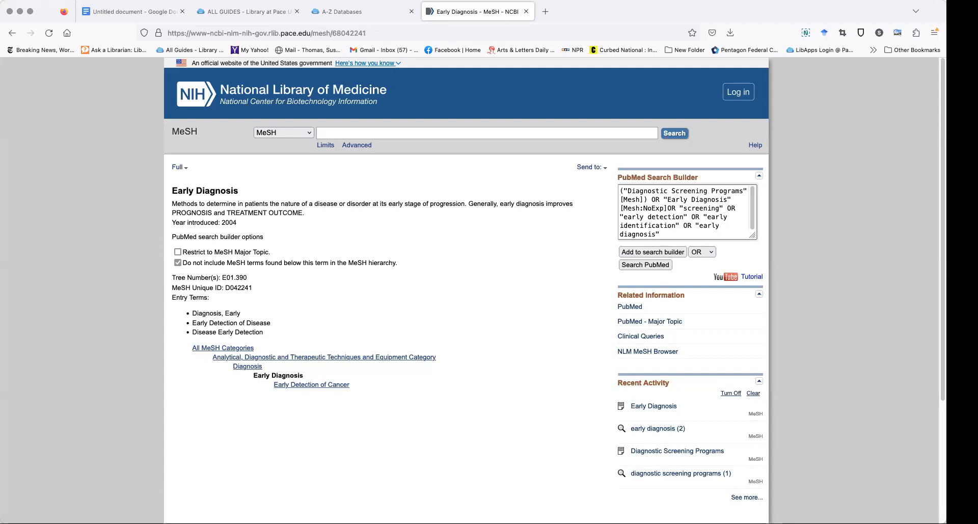
- Run the built query in PubMed and view its entry in the advanced search history
left_click(648, 269)
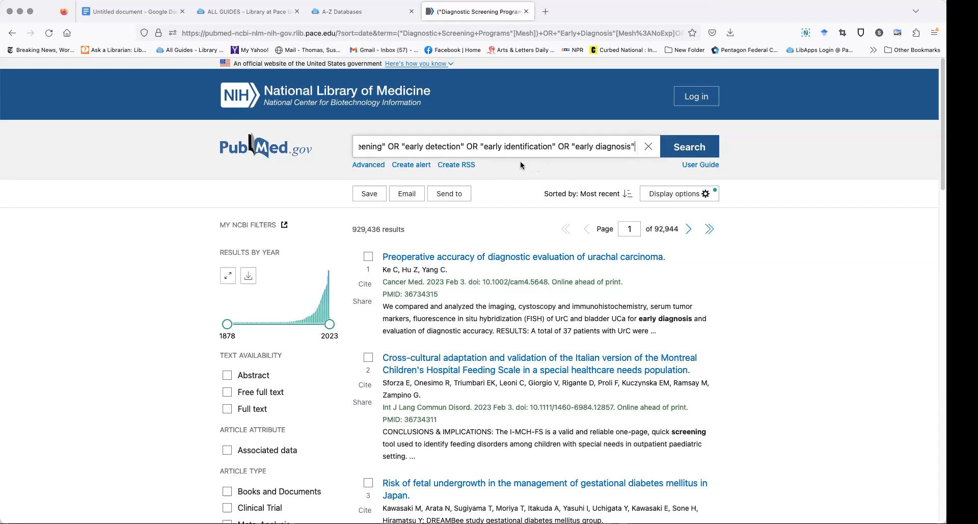
left_click(370, 168)
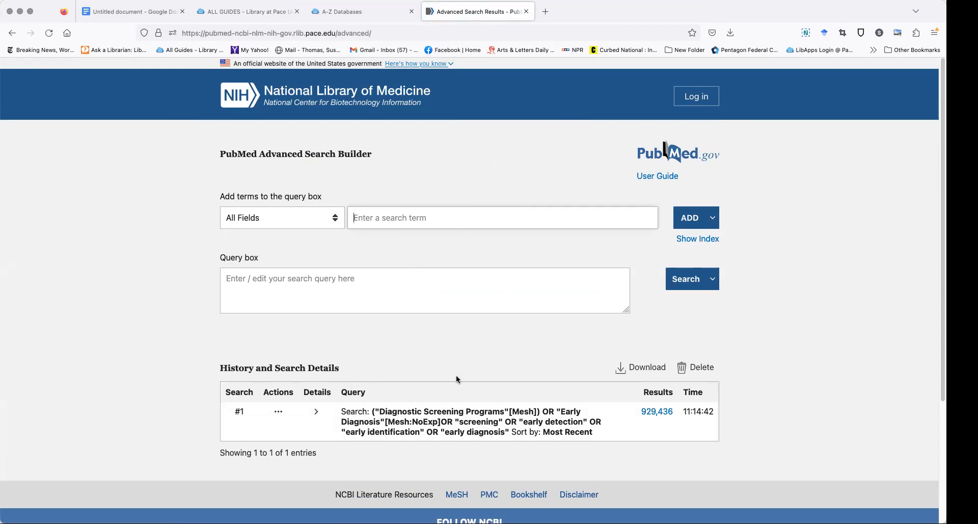
scroll(457, 378, "down", 2)
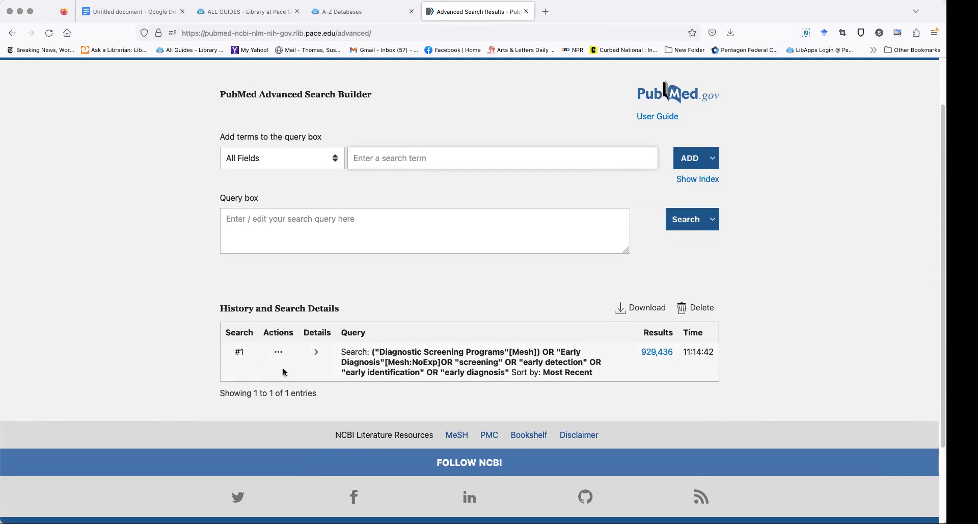
scroll(530, 377, "down", 2)
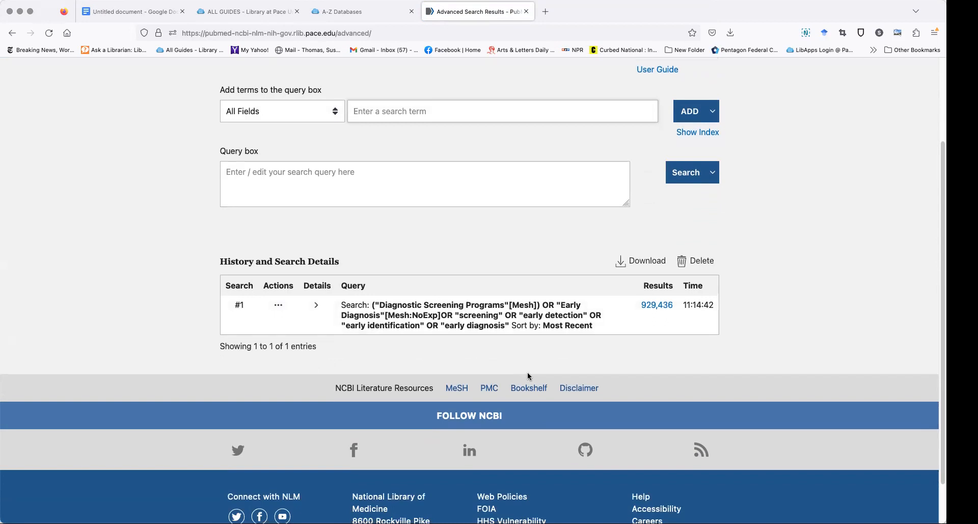
- Return to the MeSH database, search for "body mass index" and open the Body Mass Index record
left_click(457, 389)
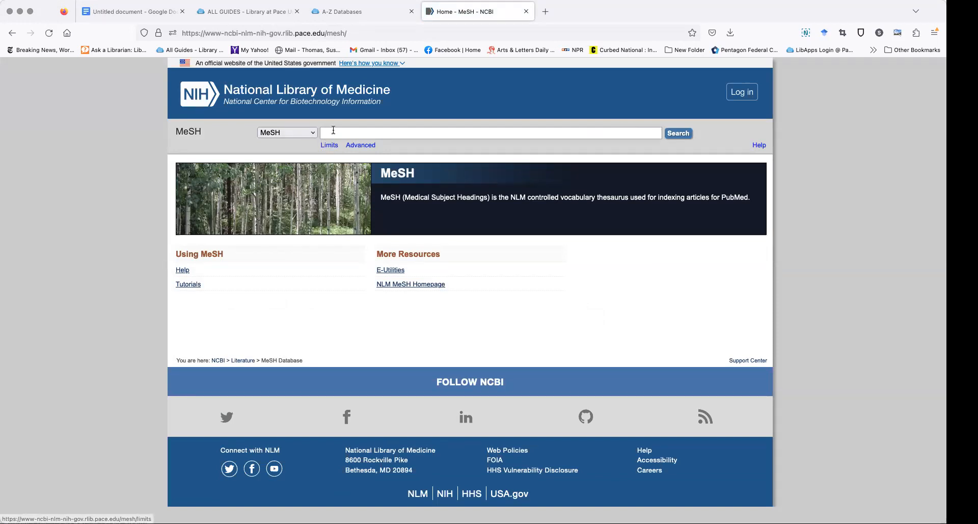
type("body mass inde")
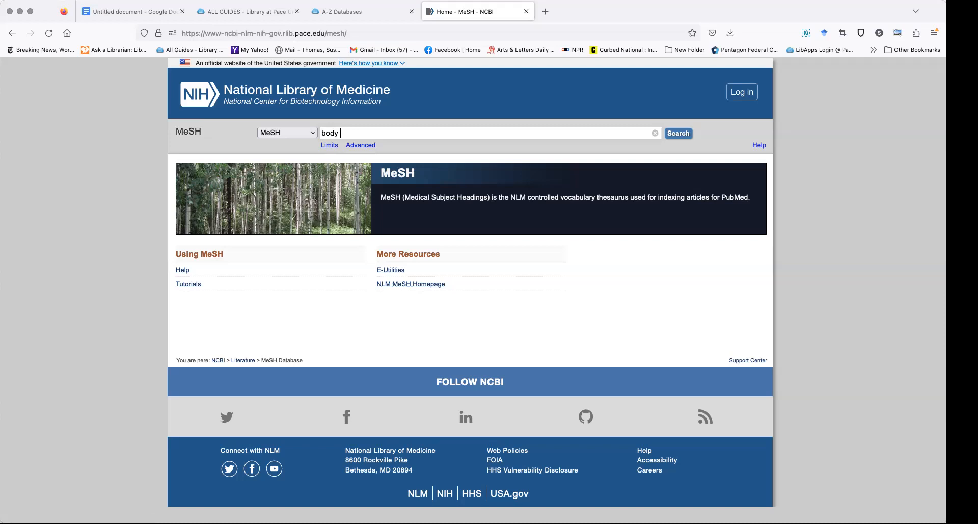
key("Return")
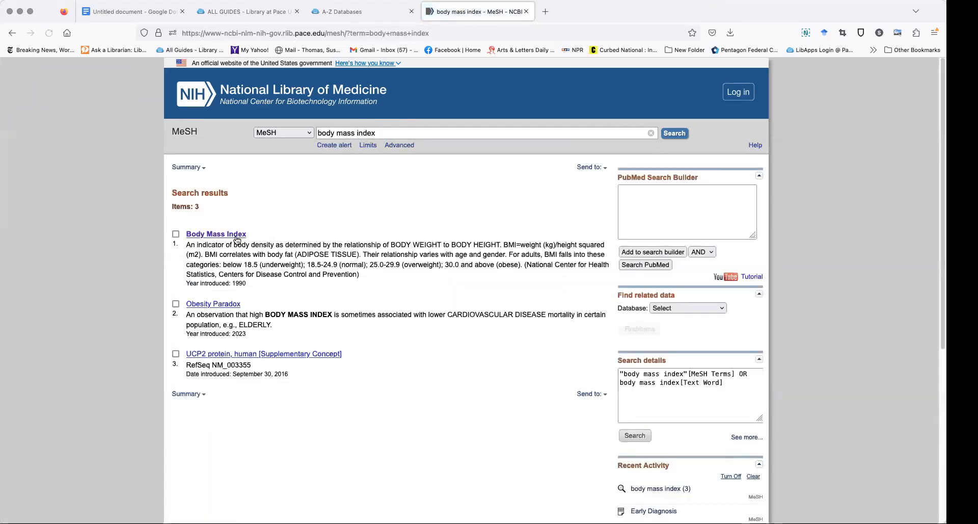
left_click(229, 234)
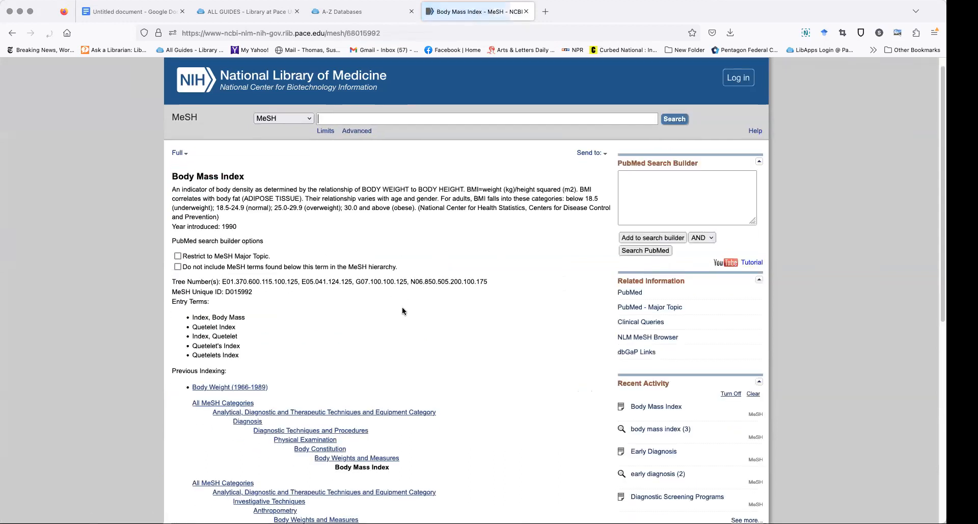
- Review the Body Mass Index record and add the heading to the PubMed Search Builder
scroll(402, 310, "down", 10)
scroll(402, 310, "up", 5)
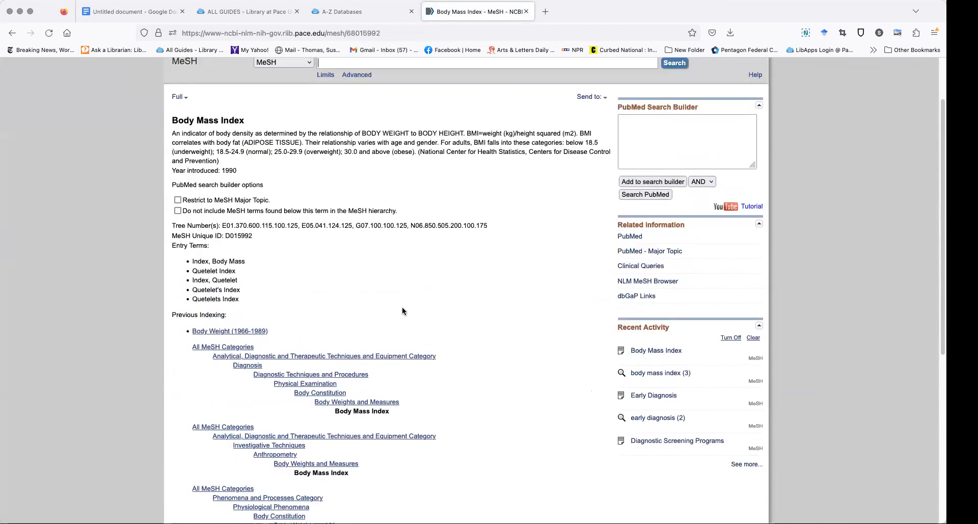
left_click(671, 202)
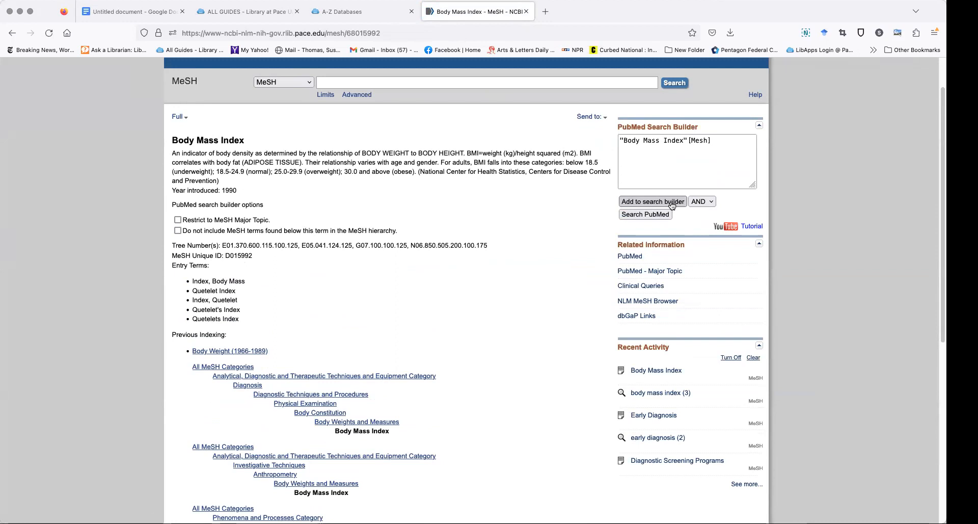
- Append the keywords OR "BMI" OR "body mass index" to the Body Mass Index heading in the search builder
left_click(714, 154)
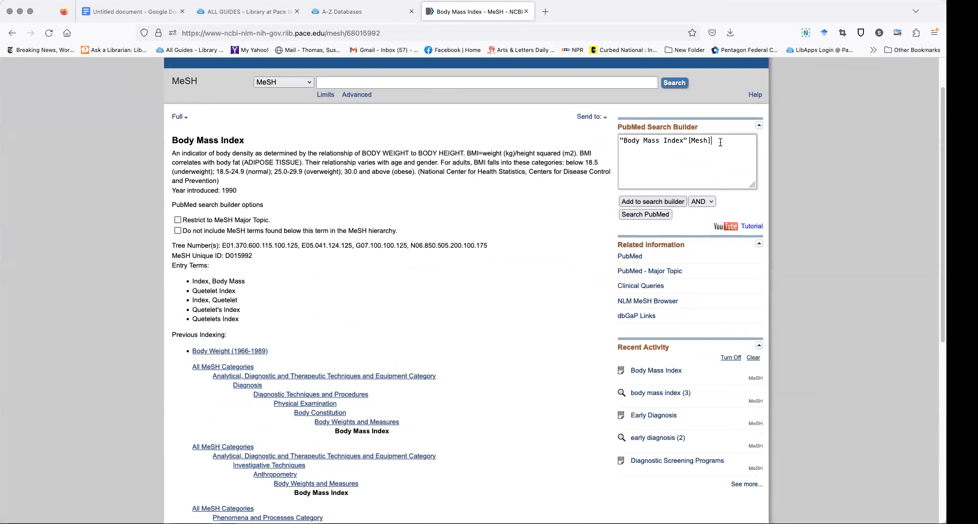
type("O")
type("R \"BMI\" OR")
type(" \"body mass index")
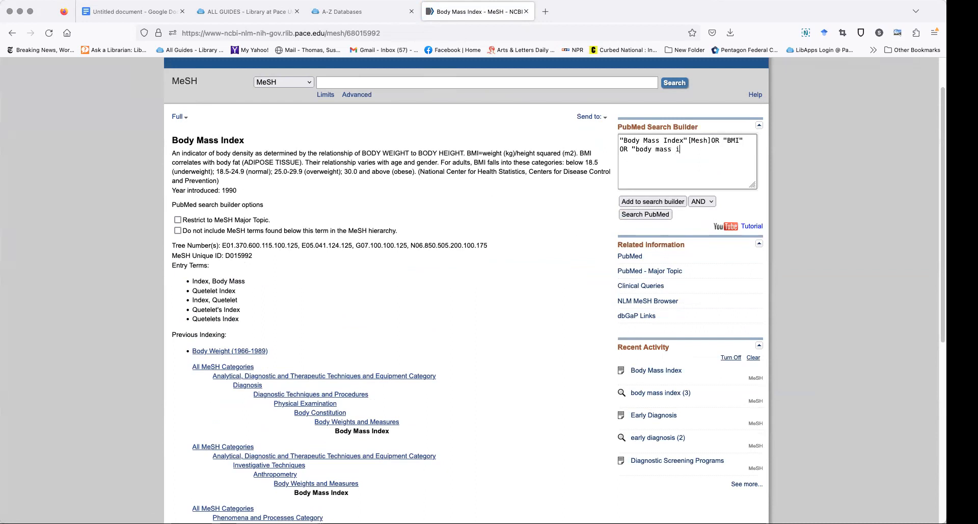
- Run the body mass index query in PubMed and open the advanced search history to view its entry
scroll(545, 138, "up", 1)
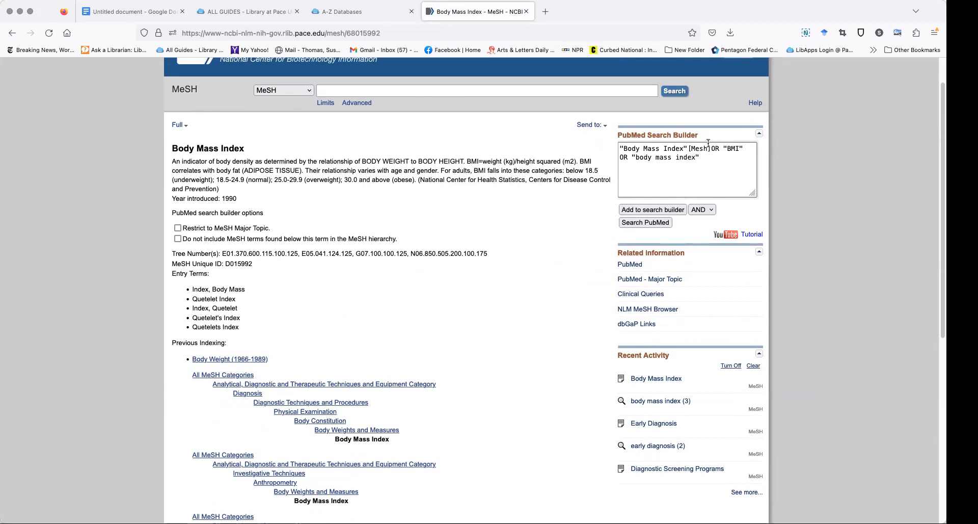
left_click(657, 224)
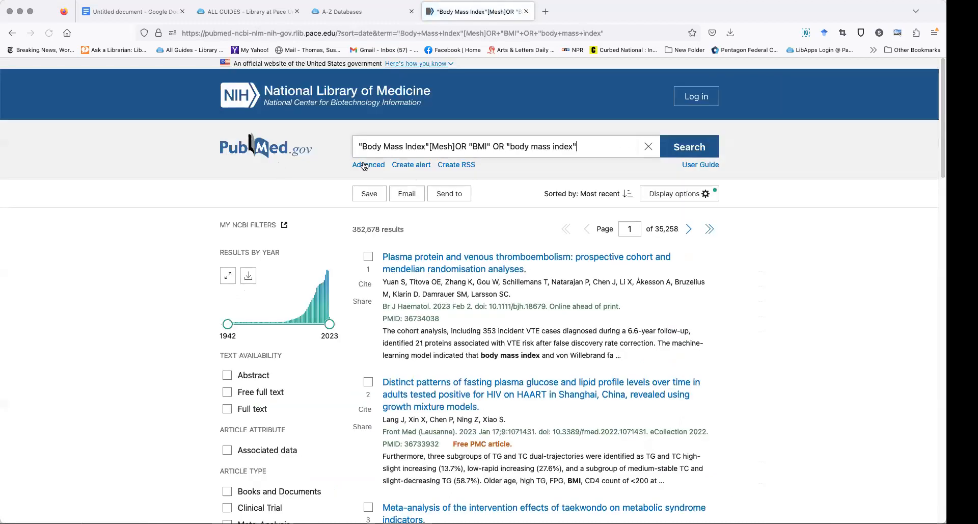
left_click(367, 163)
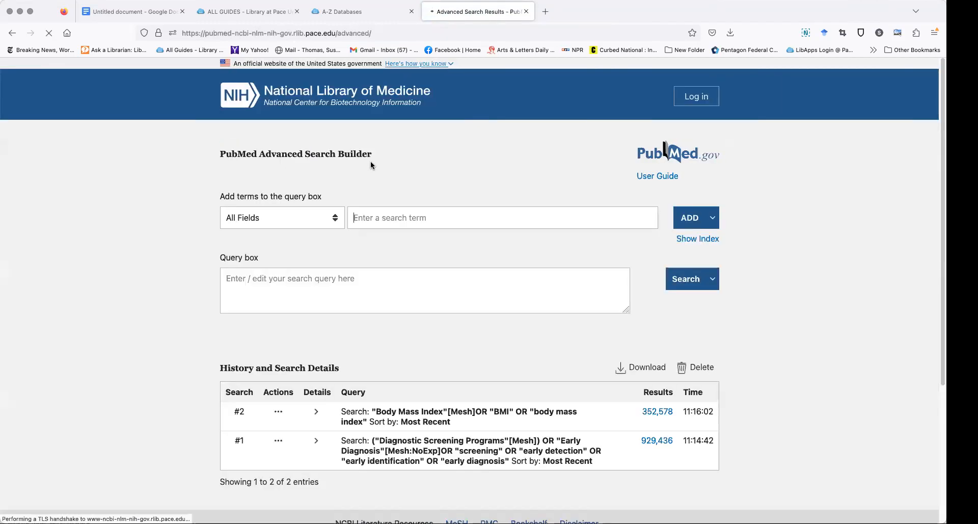
- Return to the MeSH database, search for "obesity", look over the results and open the Obesity record
scroll(332, 328, "down", 3)
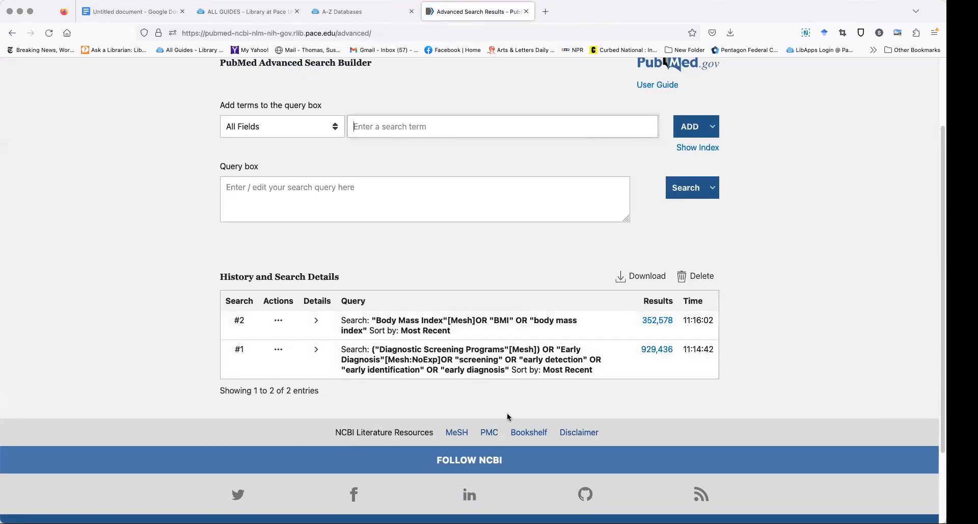
left_click(458, 436)
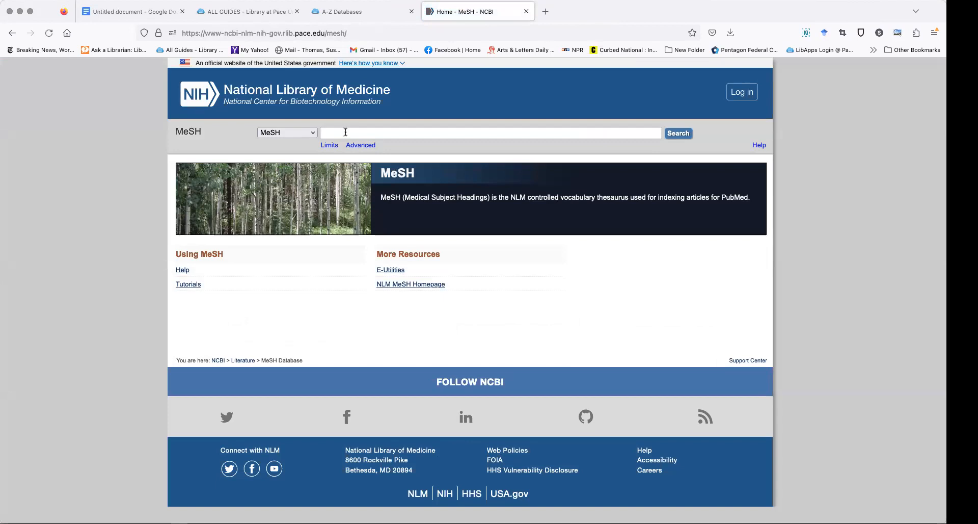
type("obesity")
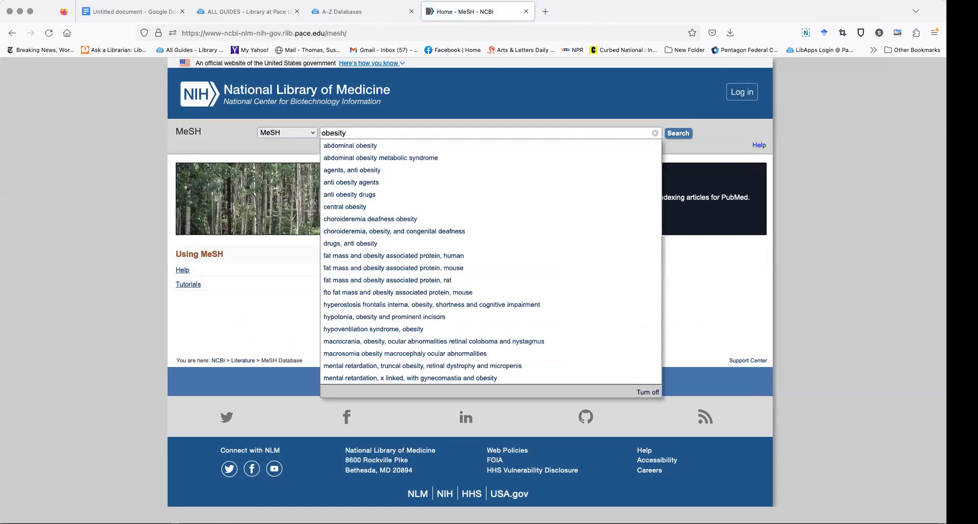
left_click(683, 134)
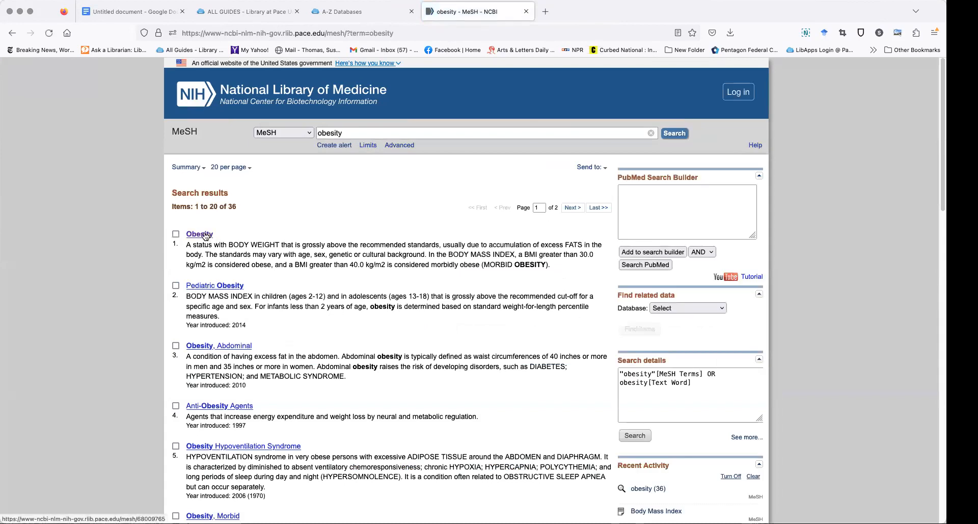
scroll(228, 416, "down", 2)
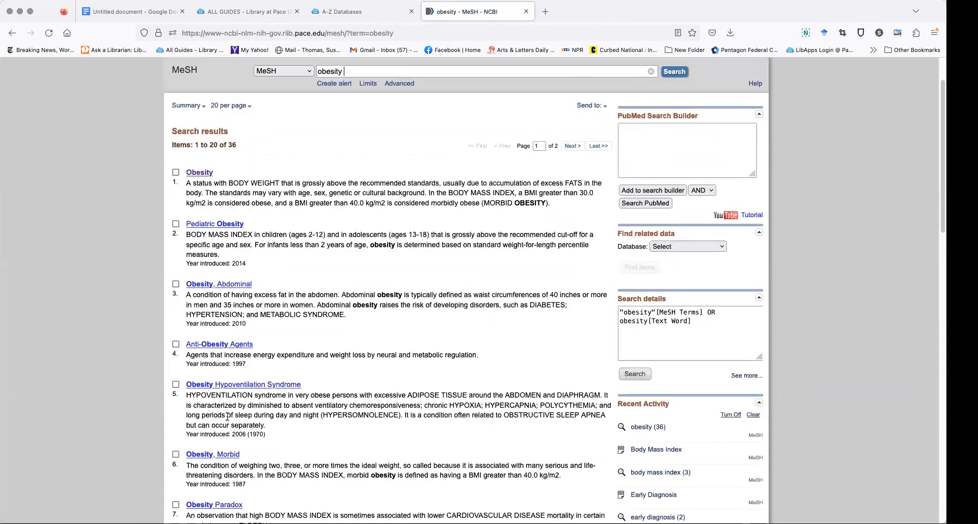
scroll(228, 416, "up", 2)
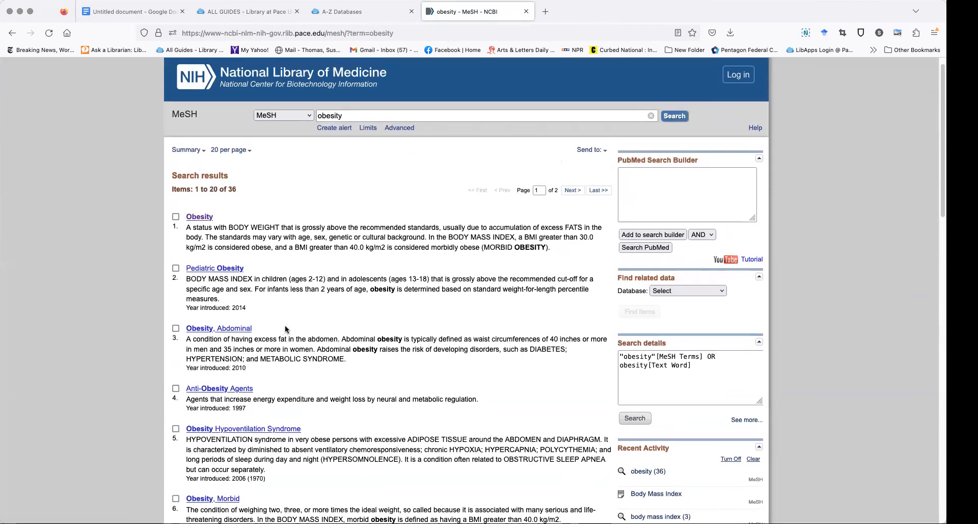
left_click(202, 219)
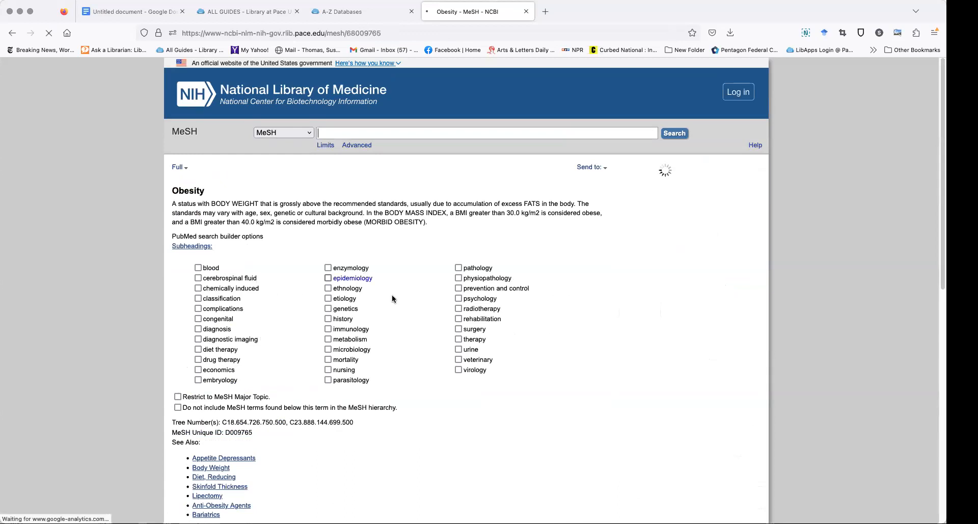
- Review the narrower terms in the Obesity record's hierarchy and add the heading to the PubMed Search Builder
scroll(392, 298, "down", 5)
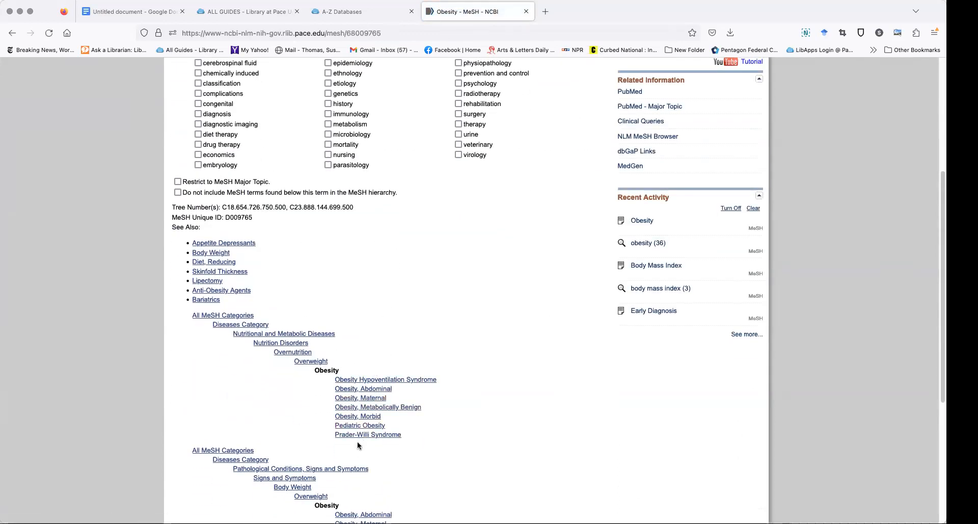
scroll(444, 379, "down", 2)
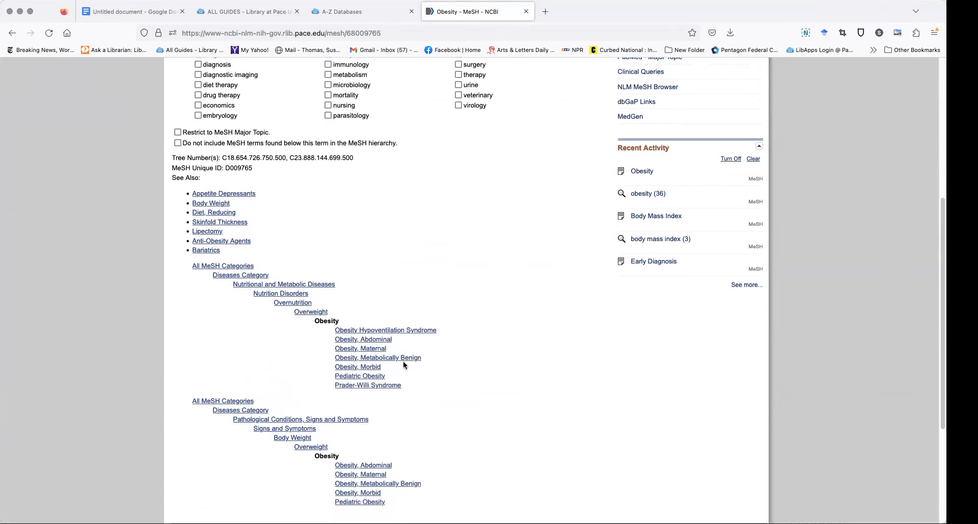
scroll(445, 351, "up", 2)
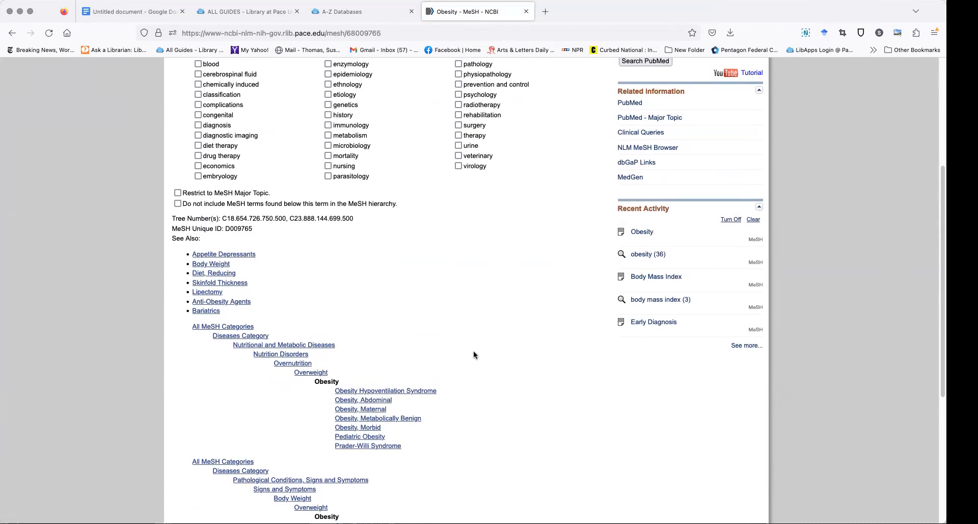
scroll(474, 352, "up", 4)
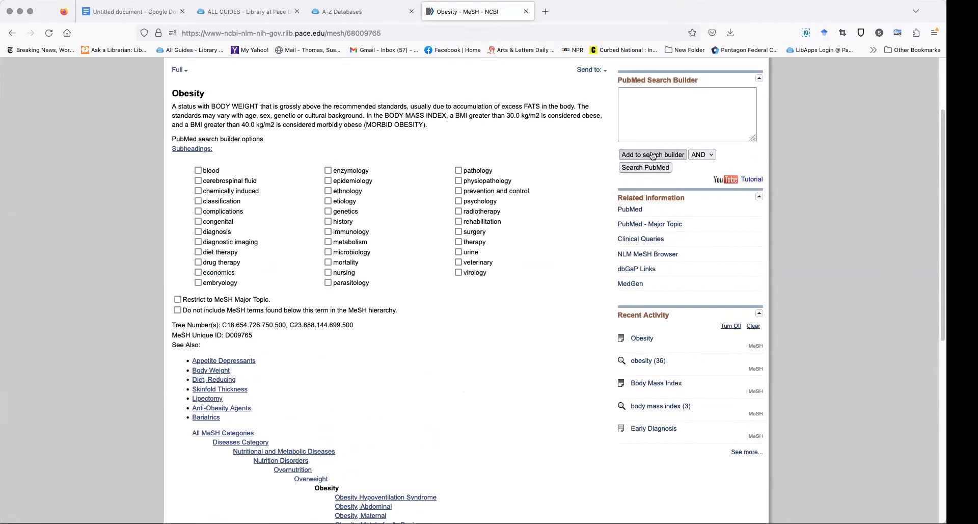
scroll(651, 156, "up", 2)
left_click(657, 203)
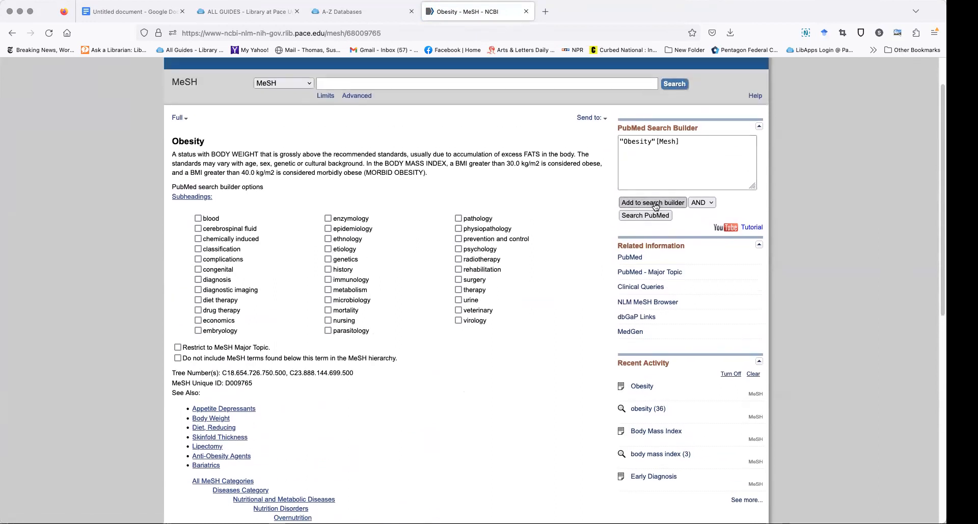
- Append the keyword OR "obesity" to the Obesity heading in the search builder
left_click(703, 143)
type("OR")
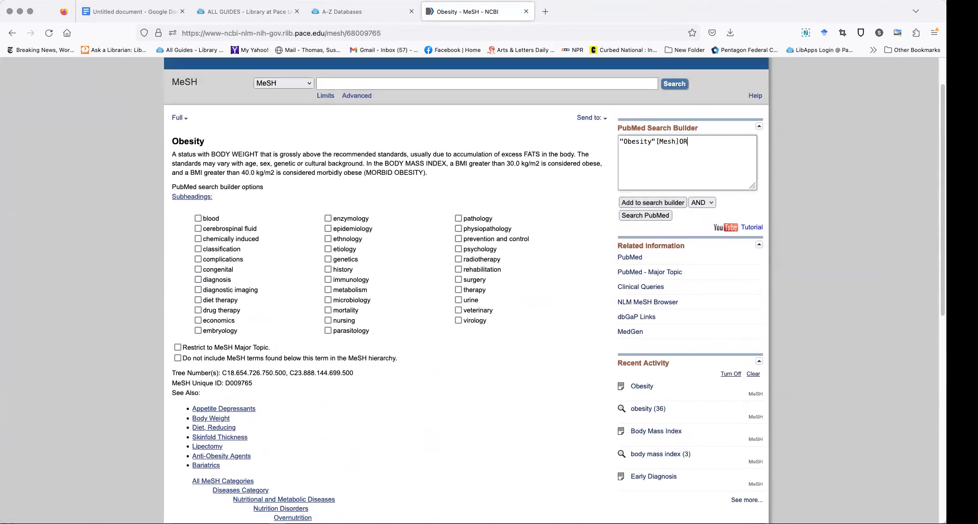
type(" \"obesity")
- Run the obesity query in PubMed and open the advanced search history to view its entry
left_click(646, 216)
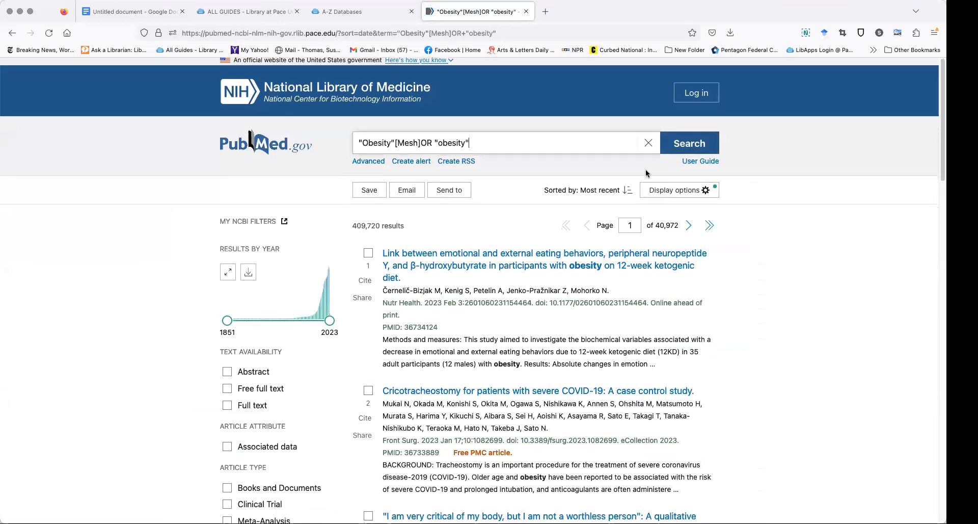
scroll(459, 178, "down", 1)
left_click(369, 152)
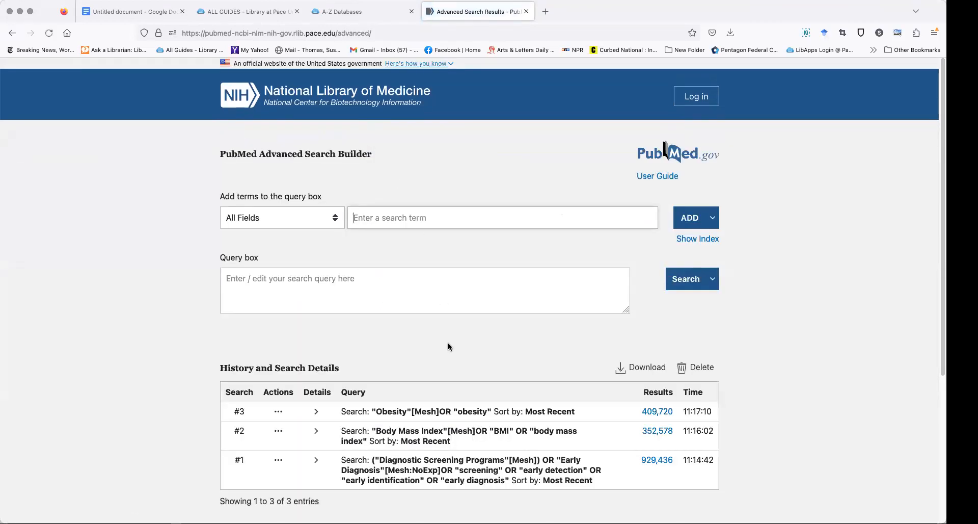
- Return to the MeSH database, search for "united states" and open the United States record
scroll(448, 346, "down", 2)
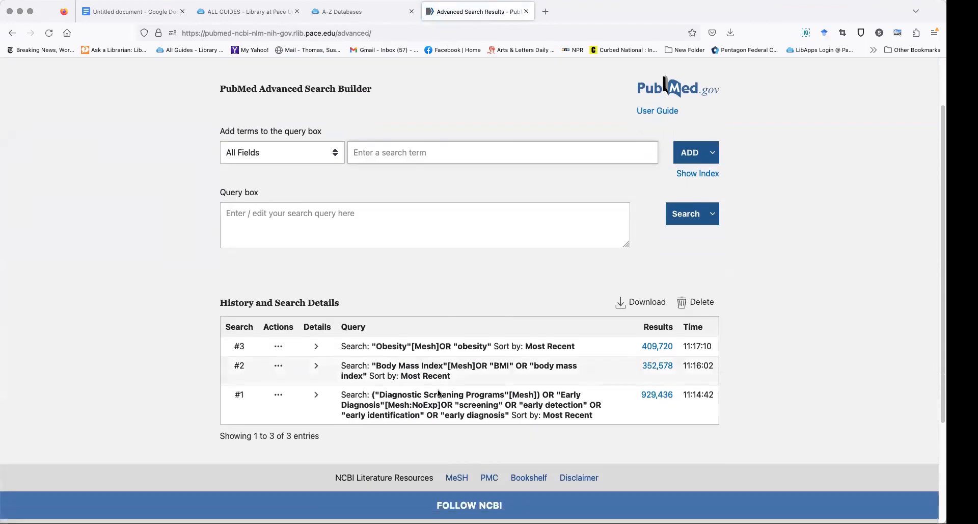
left_click(458, 476)
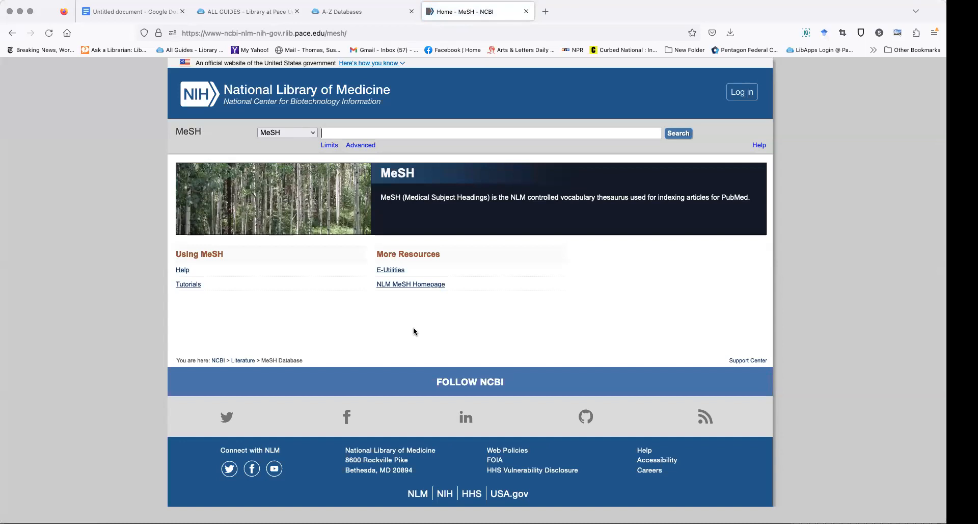
type("united")
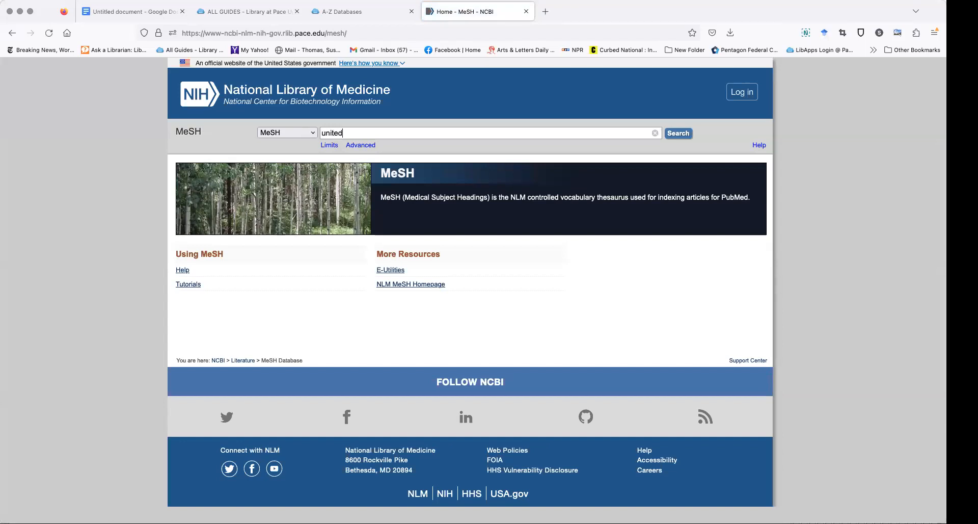
type(" states")
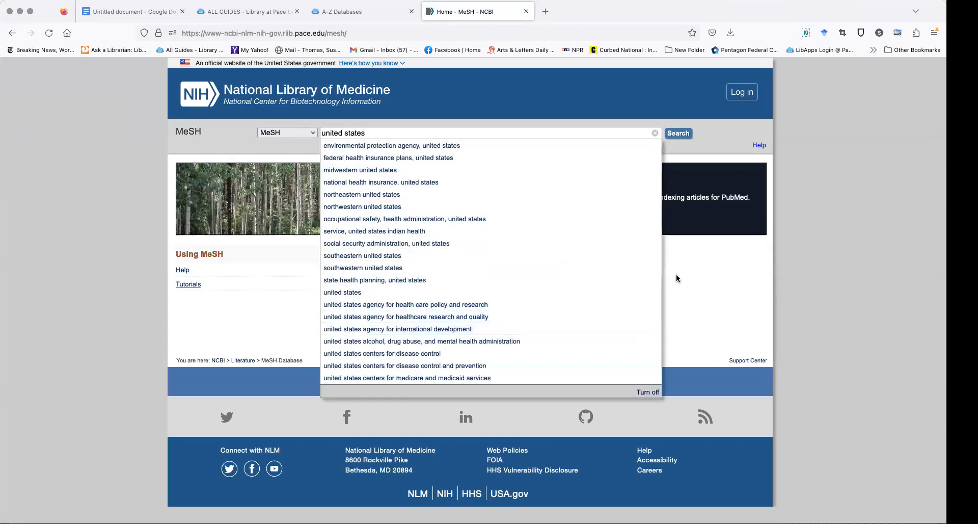
left_click(677, 135)
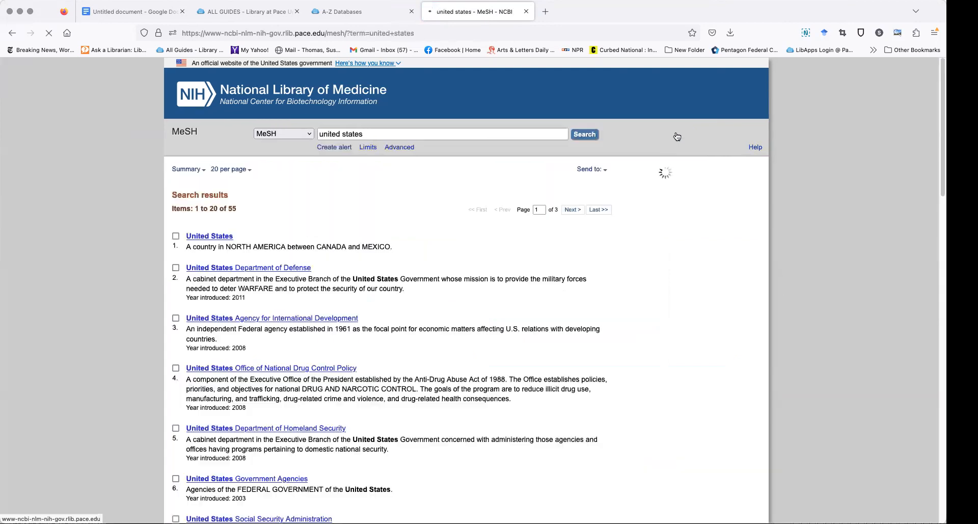
left_click(218, 236)
- Review the regions and states under United States, then add the heading to the PubMed Search Builder followed by OR
scroll(339, 360, "down", 2)
scroll(339, 360, "down", 4)
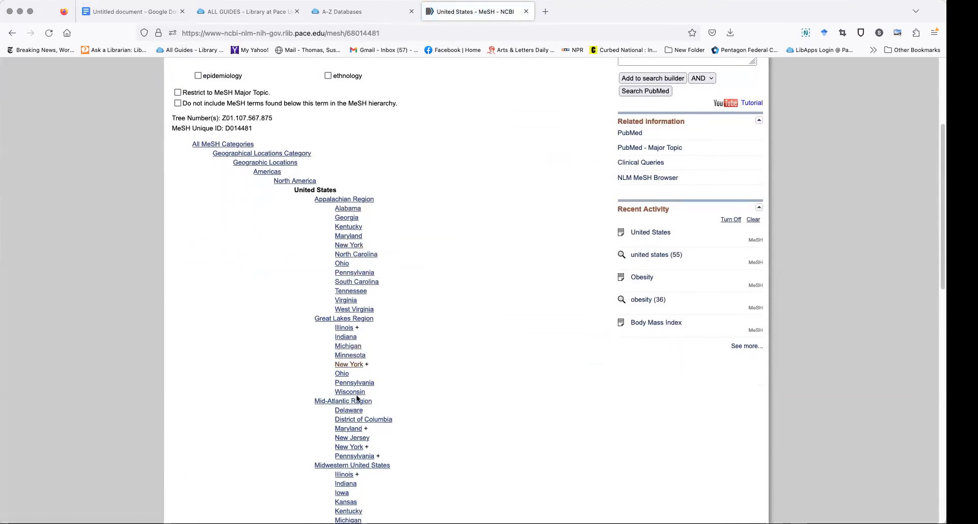
scroll(392, 361, "down", 2)
scroll(393, 363, "down", 8)
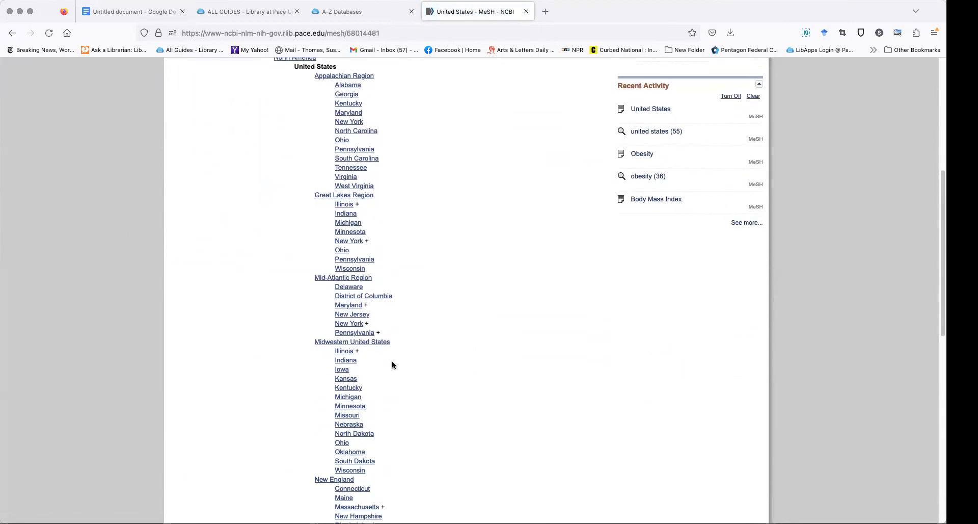
scroll(392, 361, "up", 15)
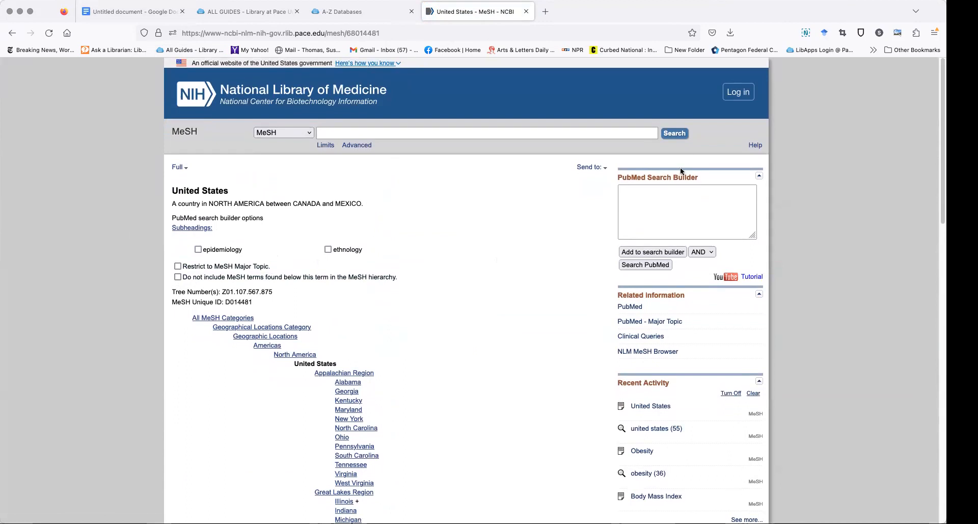
left_click(653, 258)
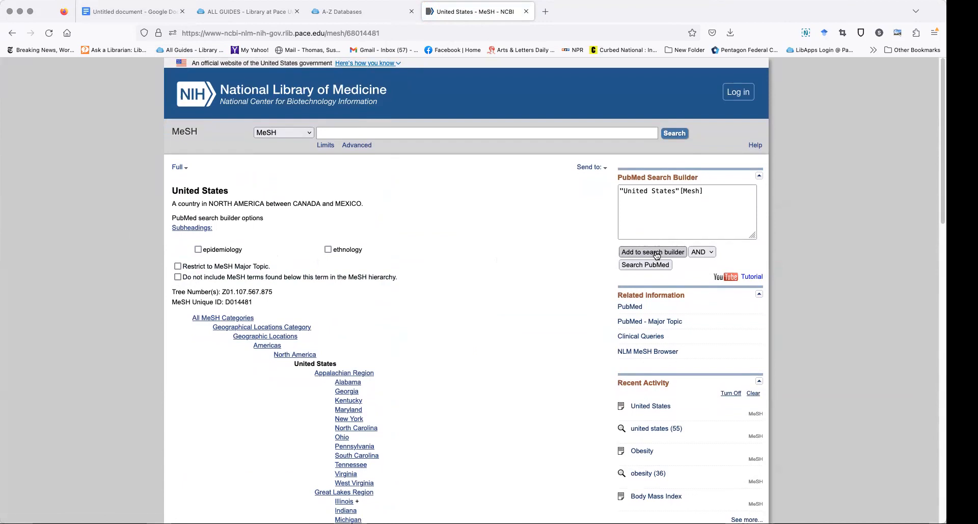
left_click(713, 191)
type("OR")
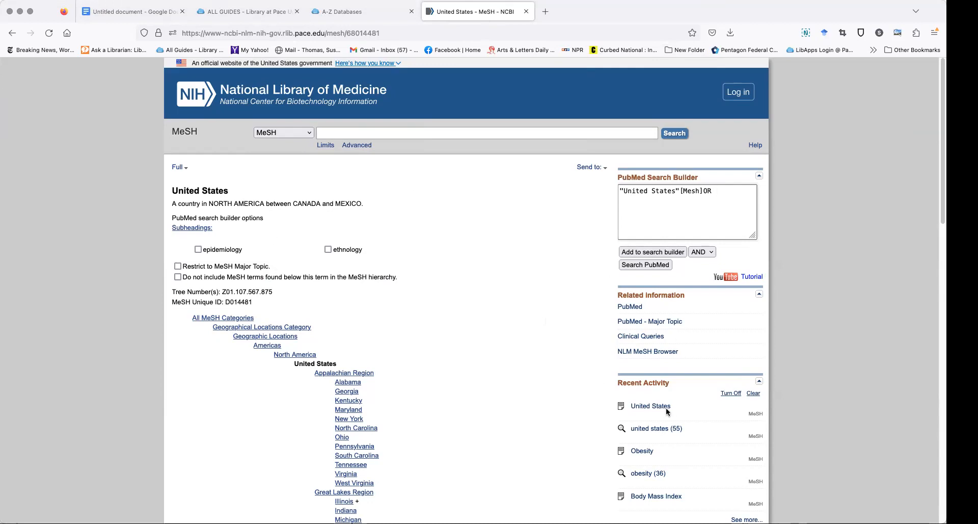
- Switch to the Google Docs document, copy its entire OR-joined list of United States and state-name keywords, and return to the United States MeSH record
left_click(198, 15)
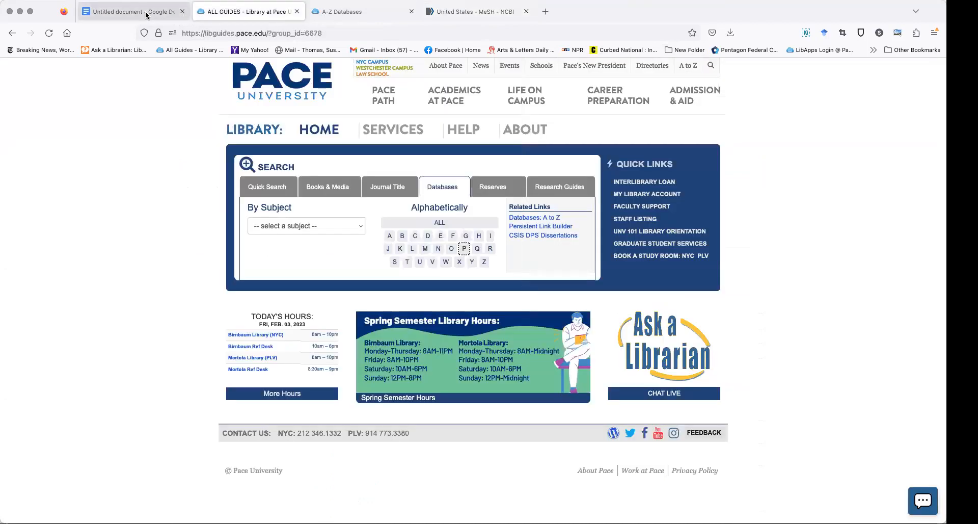
left_click(173, 12)
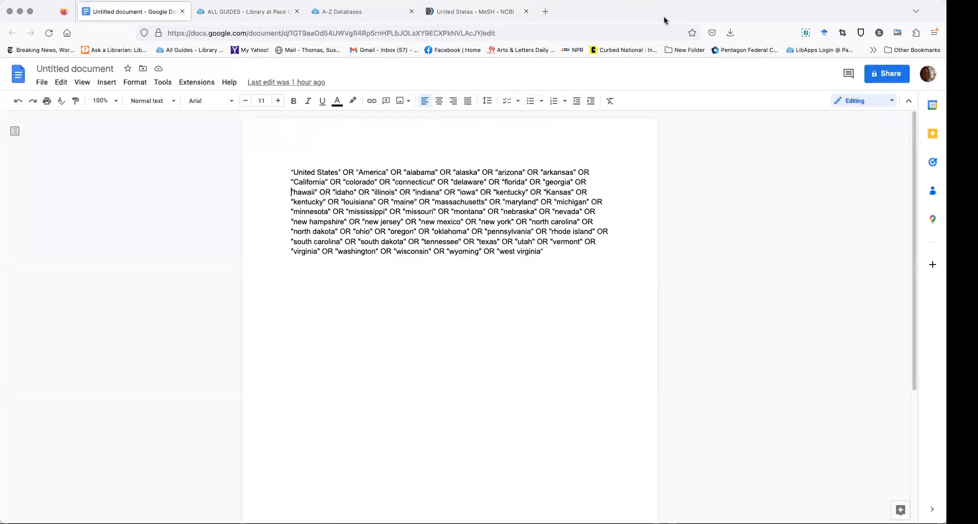
left_click_drag(289, 169, 569, 262)
right_click(480, 223)
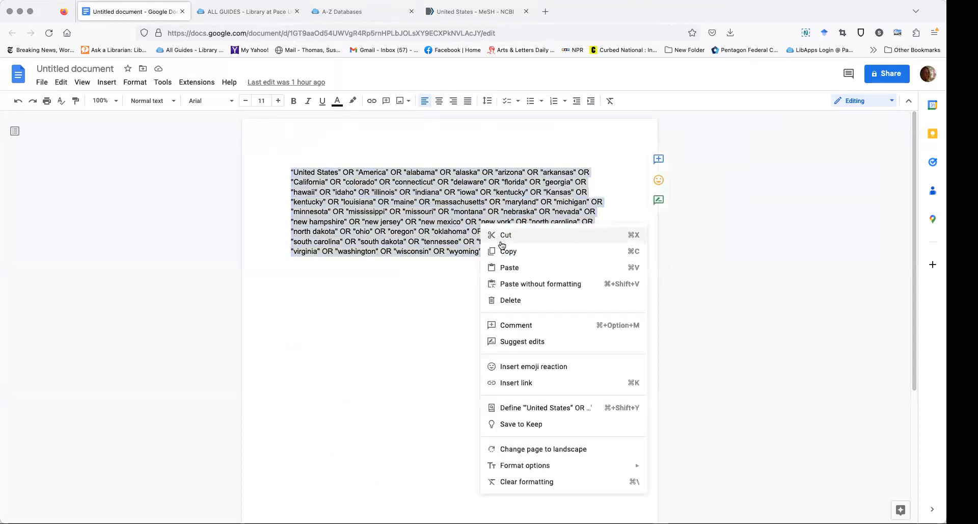
left_click(500, 252)
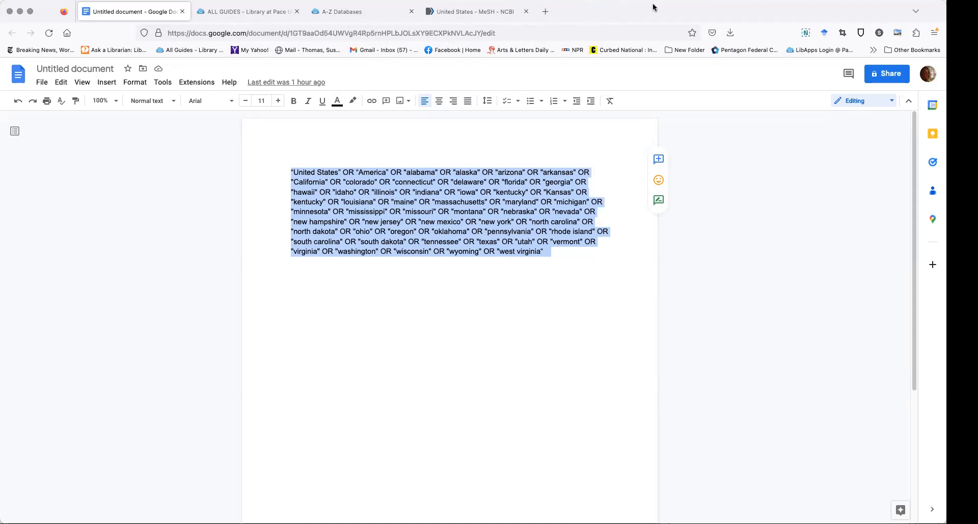
left_click(457, 13)
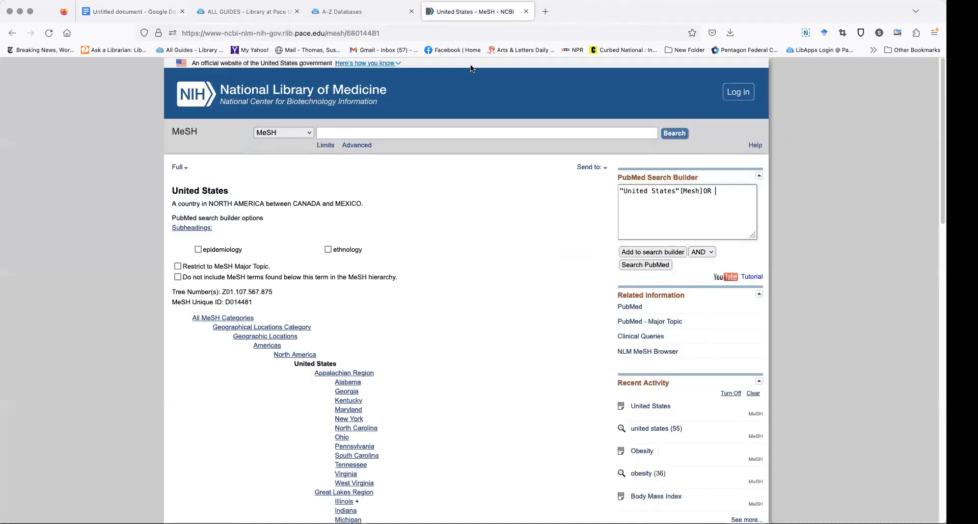
- Paste the copied United States and state-name keyword list after OR in the PubMed Search Builder and run the search in PubMed
right_click(717, 191)
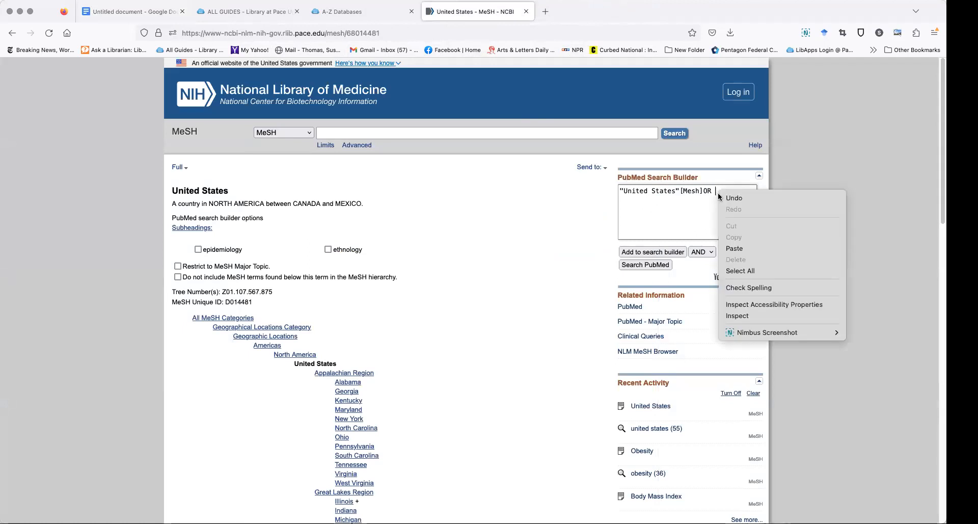
left_click(739, 248)
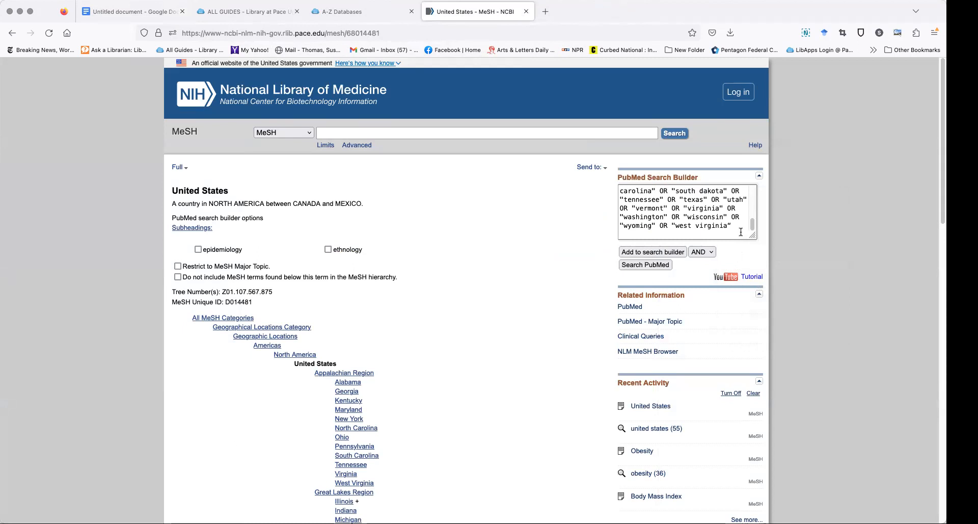
scroll(741, 232, "up", 1)
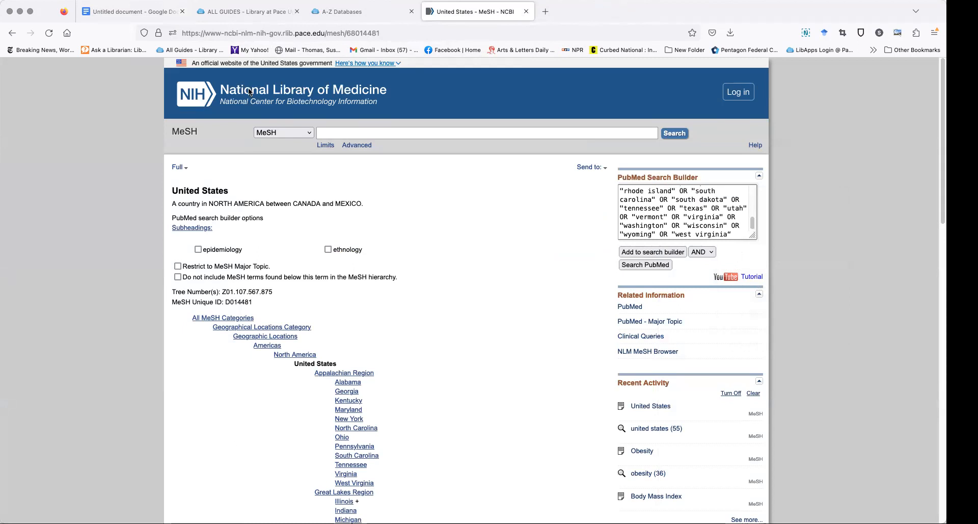
left_click(656, 266)
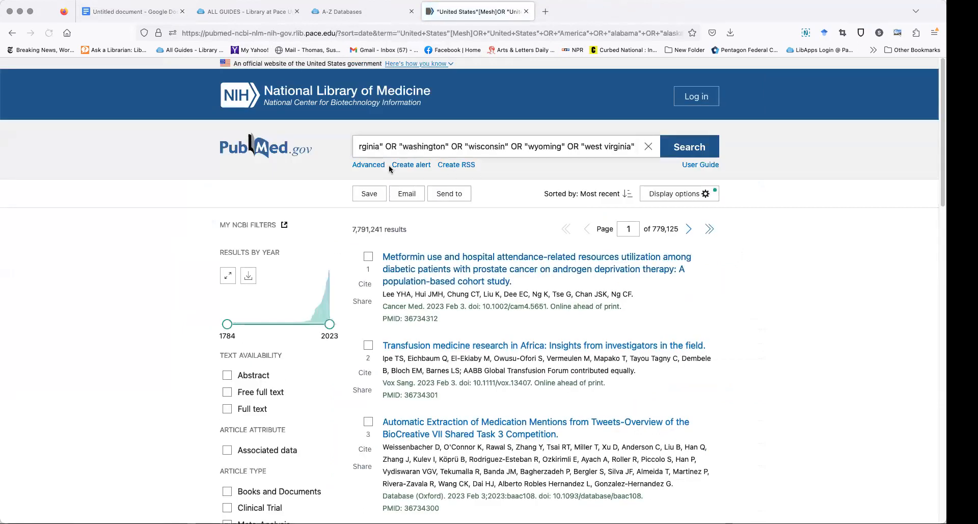
- Open the advanced search history and review the entries for all four concept searches
left_click(374, 166)
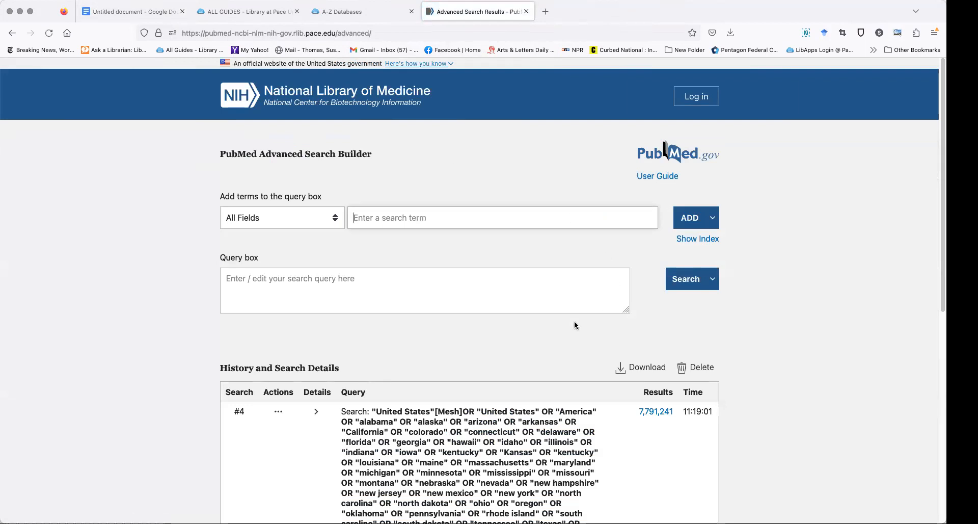
scroll(574, 325, "down", 5)
scroll(574, 326, "up", 5)
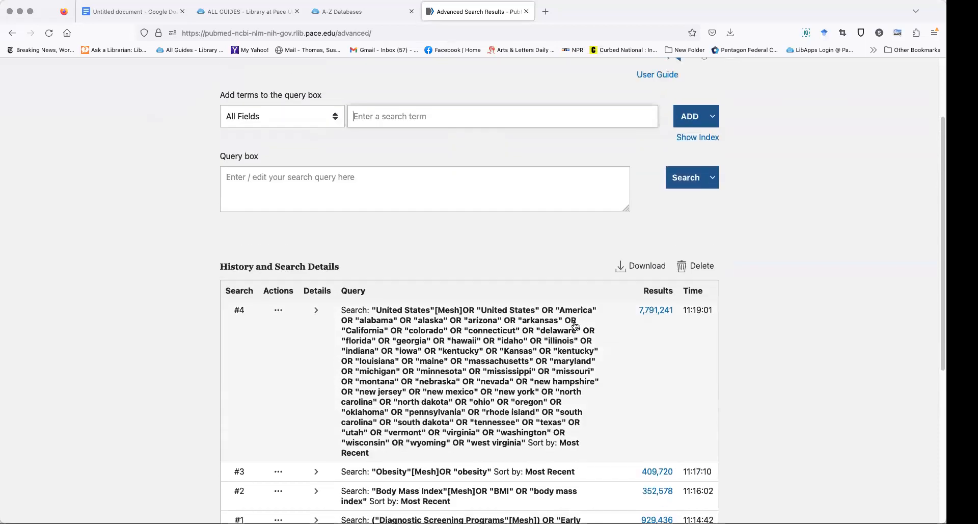
scroll(574, 325, "down", 5)
scroll(531, 417, "down", 3)
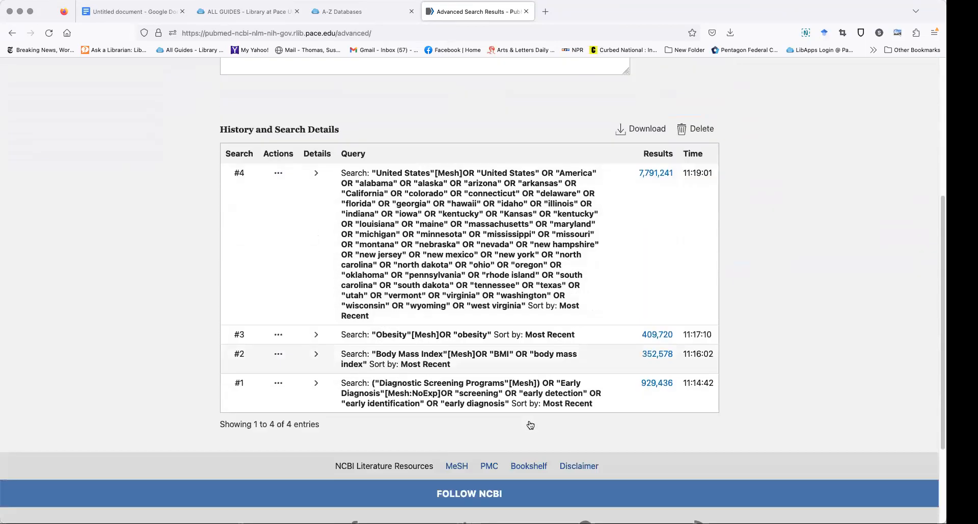
- Return to the MeSH database, search for "pregnant women" and add the Pregnant Women heading to the PubMed Search Builder
left_click(458, 447)
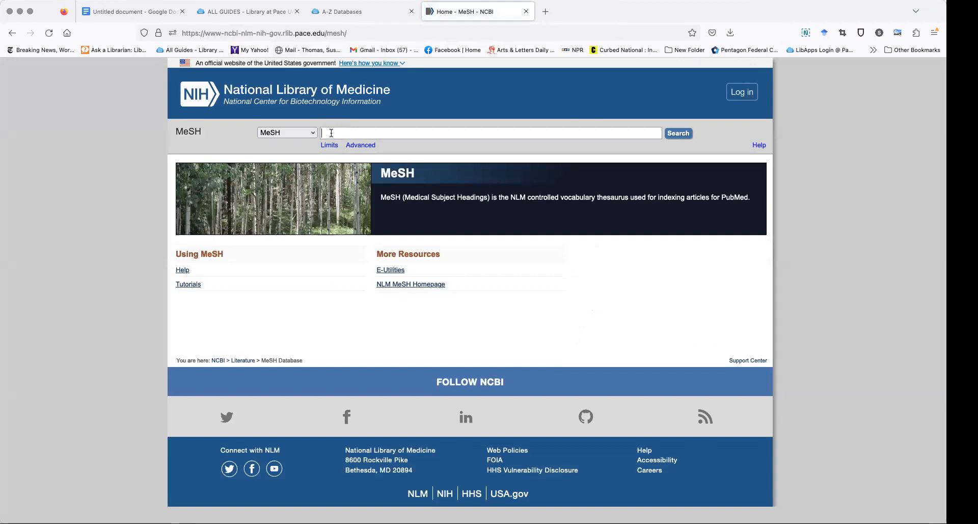
type("pregnant wo")
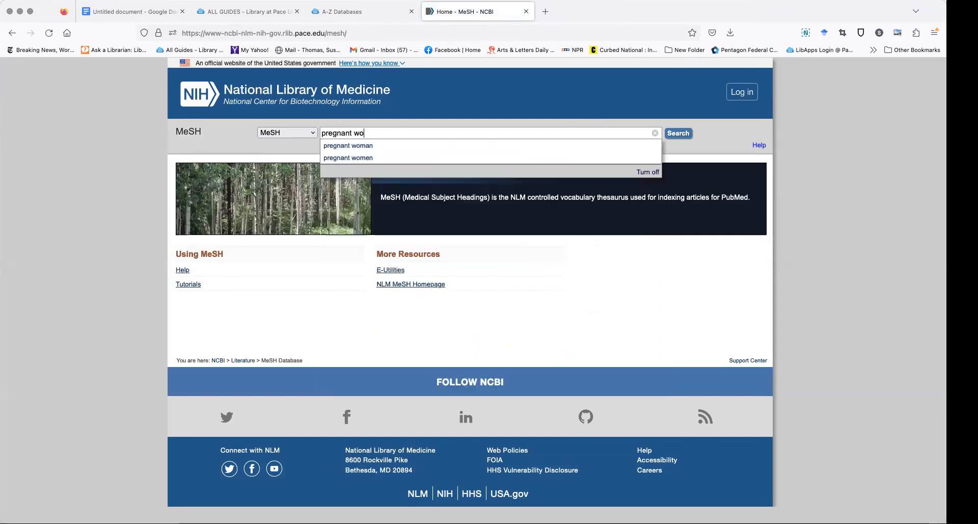
type("men")
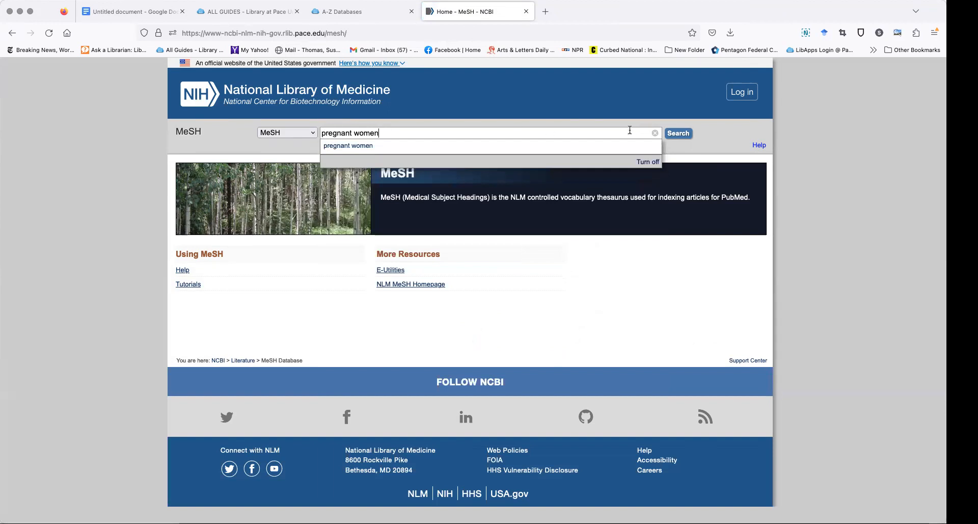
left_click(675, 134)
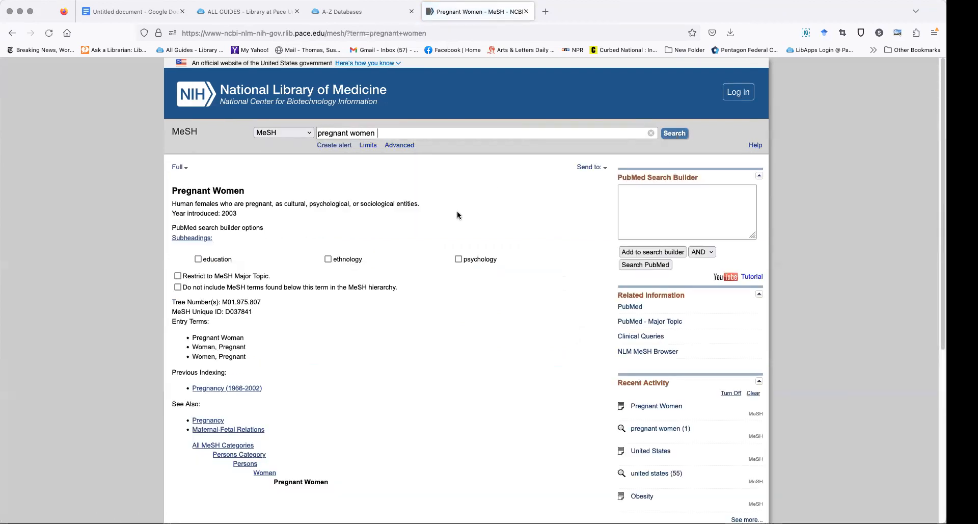
left_click(655, 252)
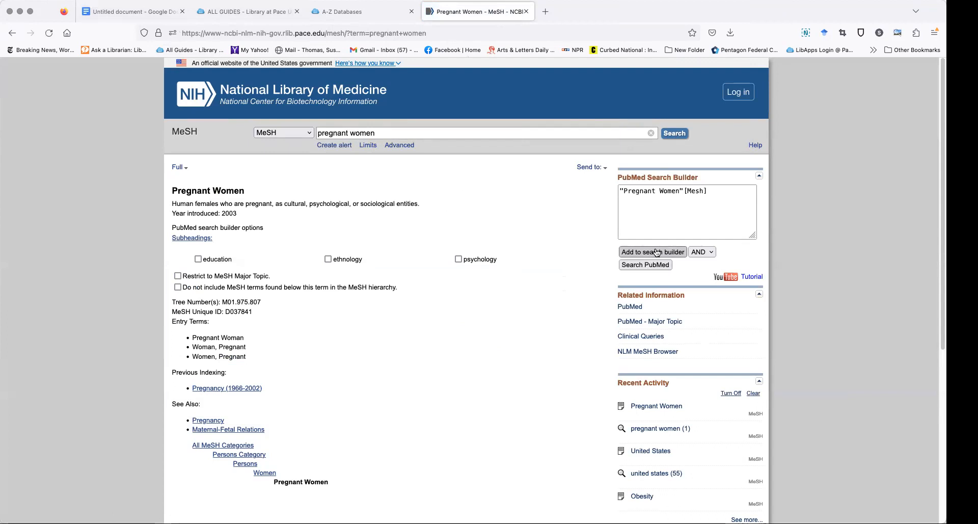
- Replace the MeSH search term with "gestational weight gain" and run the search to open its record
left_click_drag(378, 133, 308, 129)
key("BackSpace")
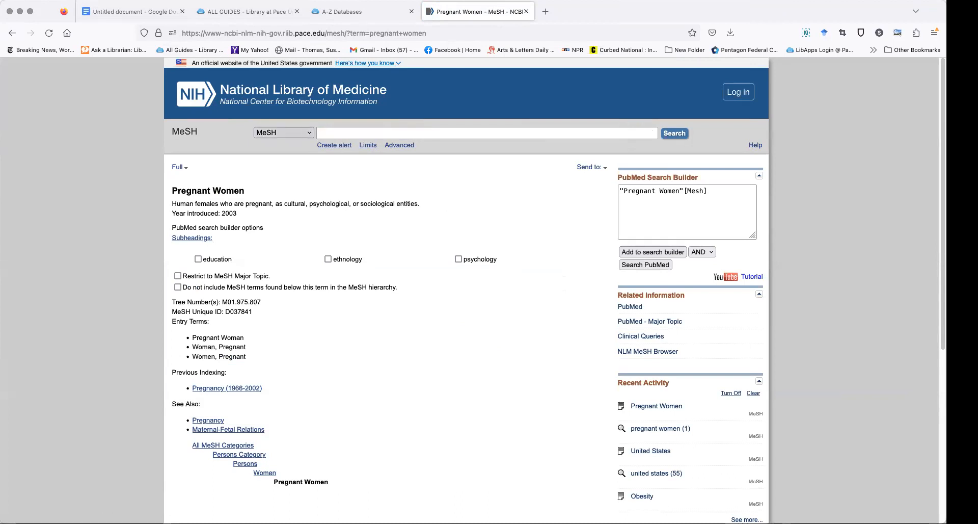
type("gestational weight grain")
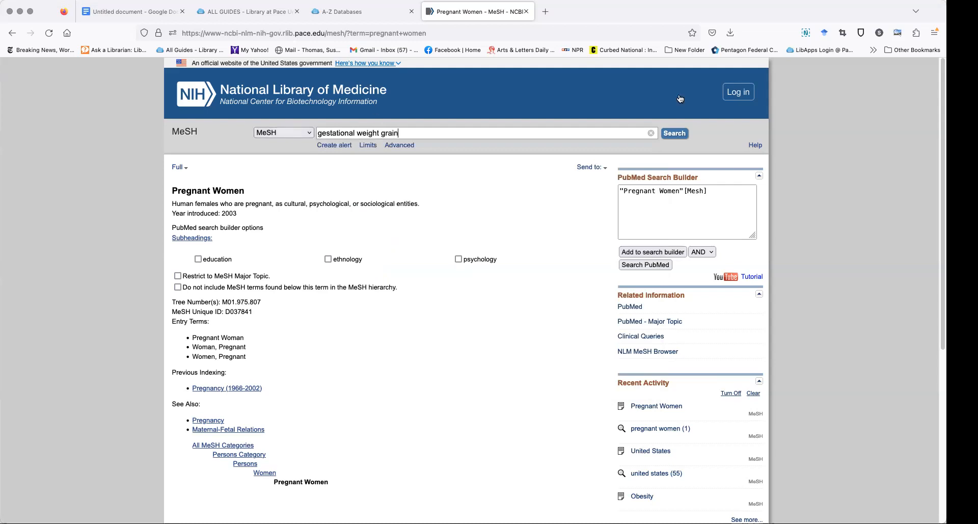
left_click(676, 133)
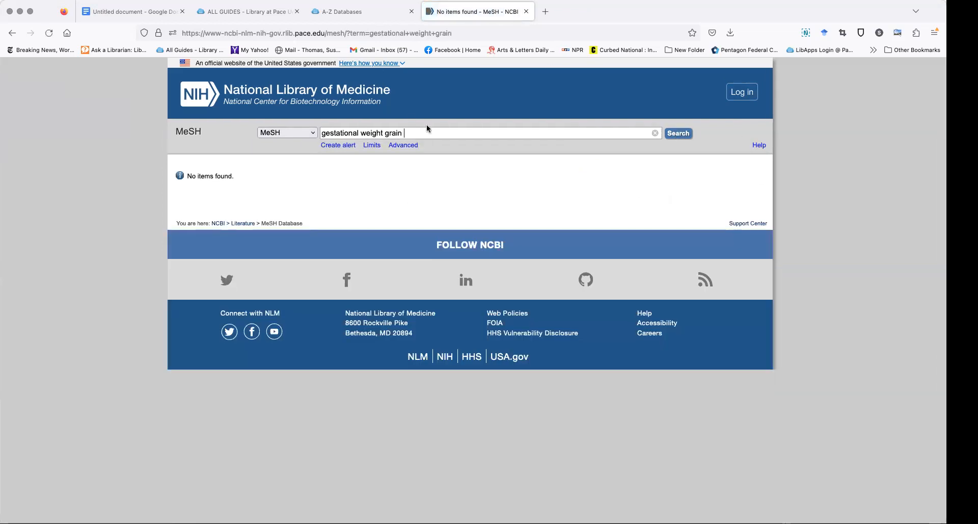
left_click(392, 133)
key("BackSpace")
left_click(679, 134)
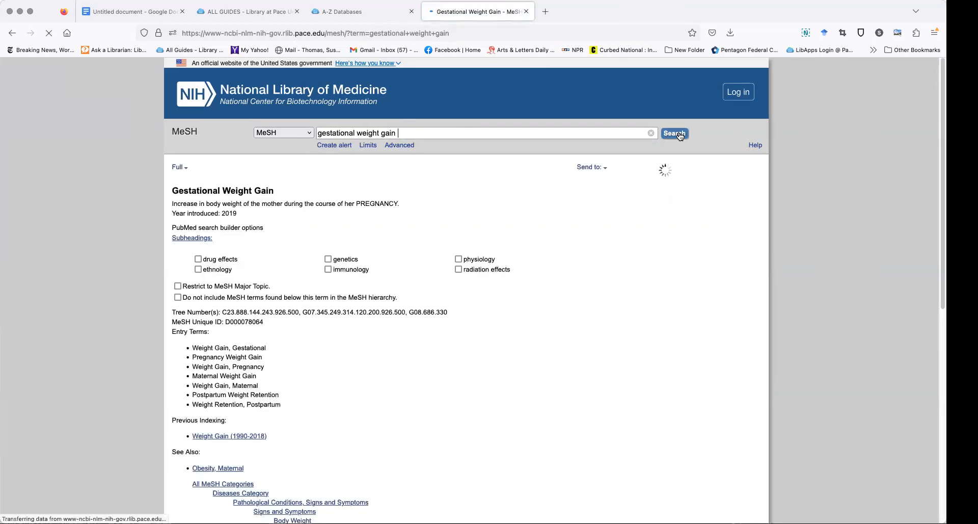
- Review the Gestational Weight Gain record and add its heading to the PubMed Search Builder with OR
scroll(421, 385, "down", 5)
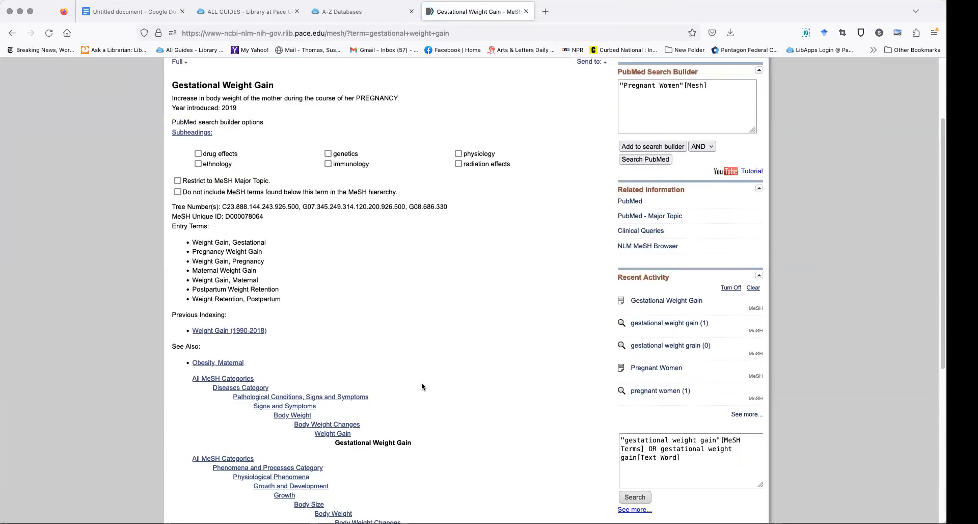
scroll(422, 386, "up", 4)
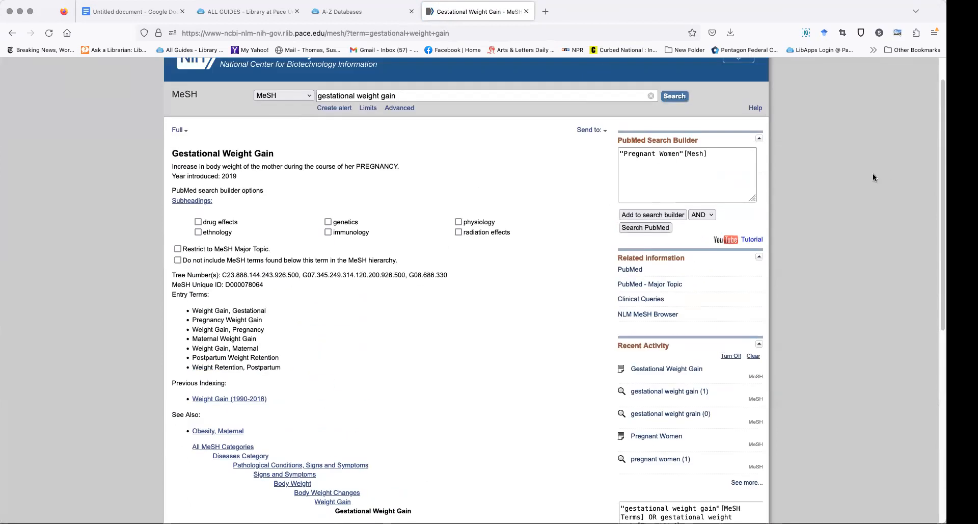
left_click(705, 214)
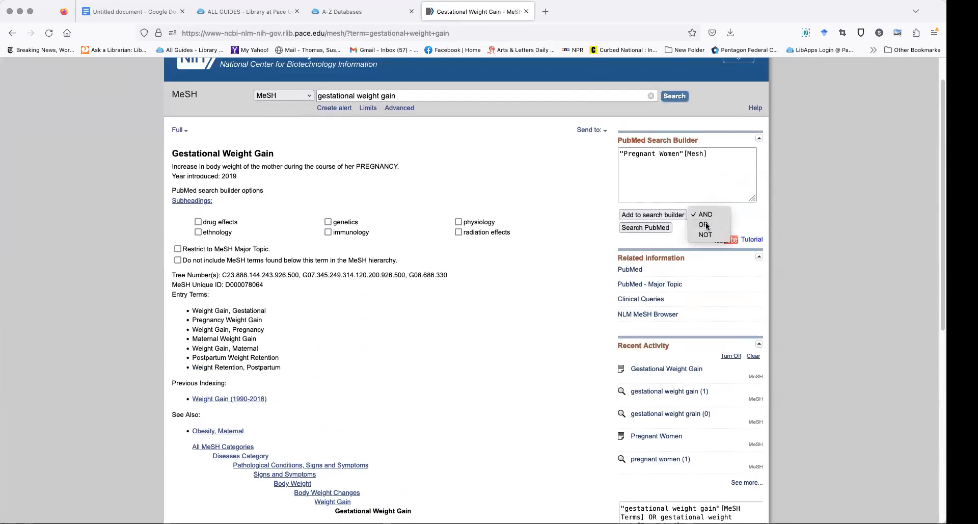
left_click(705, 223)
left_click(660, 217)
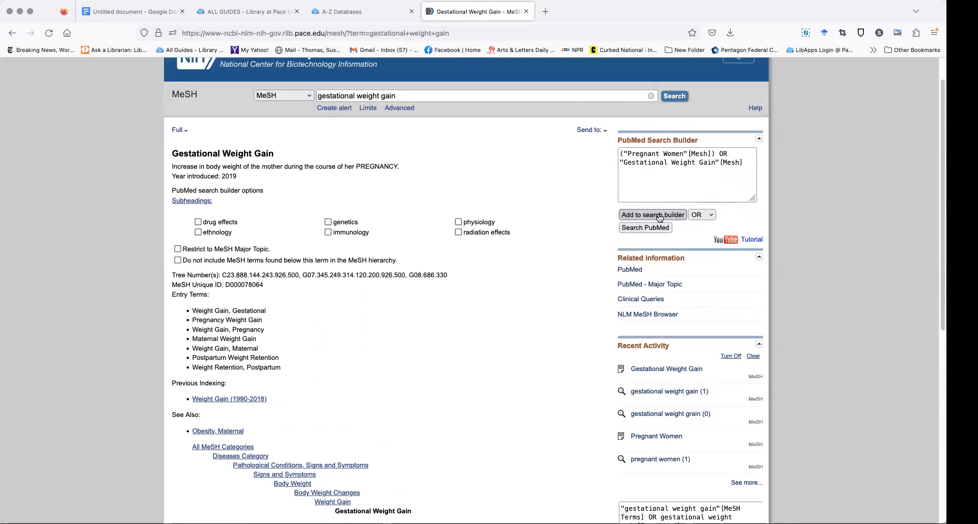
- Append the quoted keywords "pregnant" and "gestational weight gain" to the builder query, each joined with OR and followed by OR
left_click(746, 162)
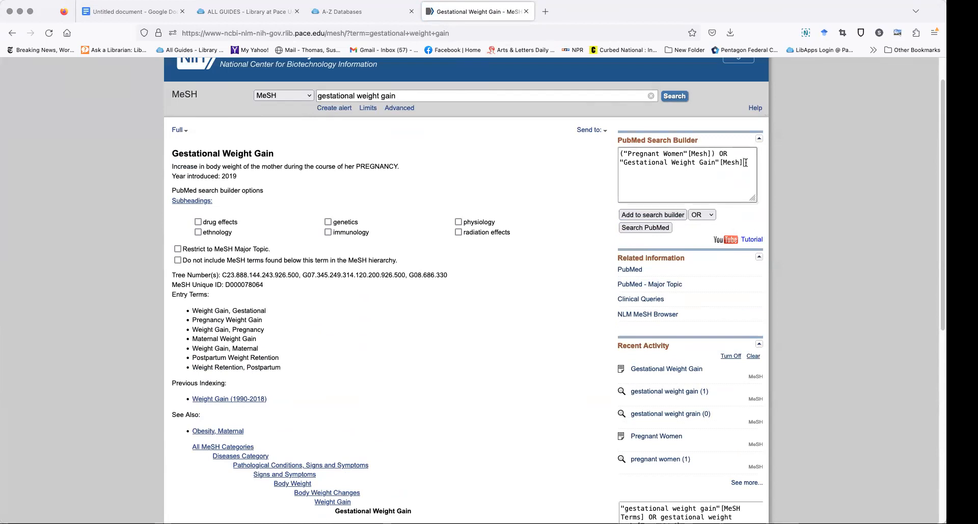
type("OR ")
type("\"pregnant\" O")
type("R ")
type("\"")
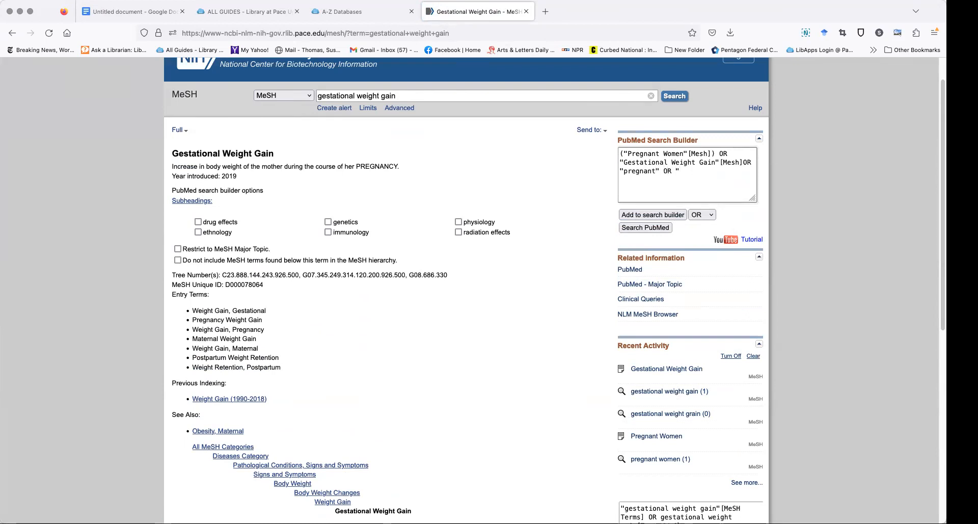
type("gestational weight gain")
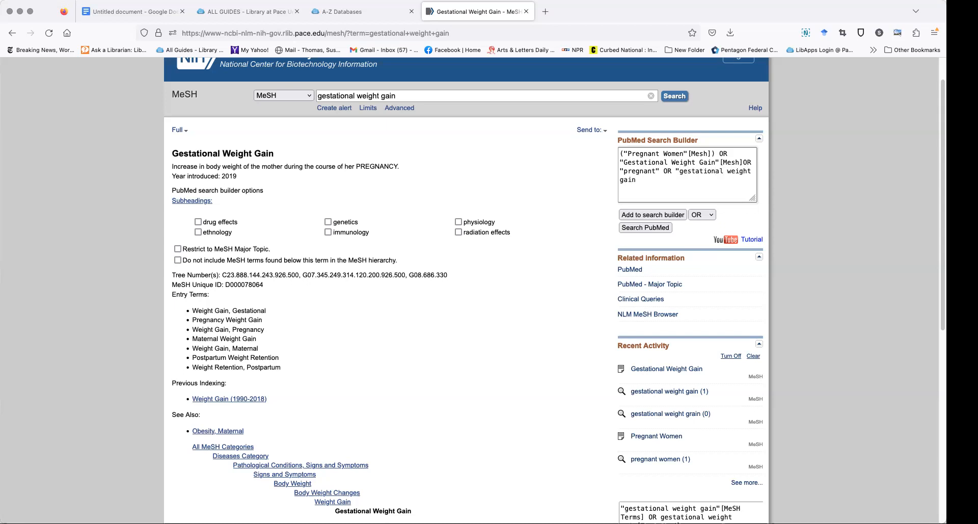
type("\" OR")
- Complete the builder query with the quoted keyword "expectant mothers" after the final OR
type(" expectant m")
key("BackSpace")
key("BackSpace")
key("BackSpace")
key("BackSpace")
key("BackSpace")
key("BackSpace")
key("BackSpace")
key("BackSpace")
key("BackSpace")
key("BackSpace")
key("BackSpace")
type("expectant mothers\"")
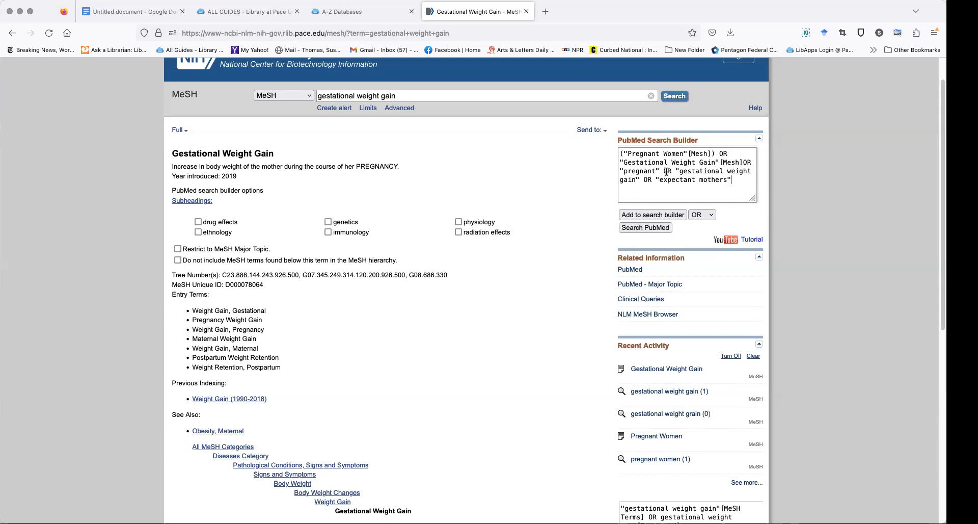
- Run the pregnancy query in PubMed and open the advanced search history to review the five searches
left_click(653, 228)
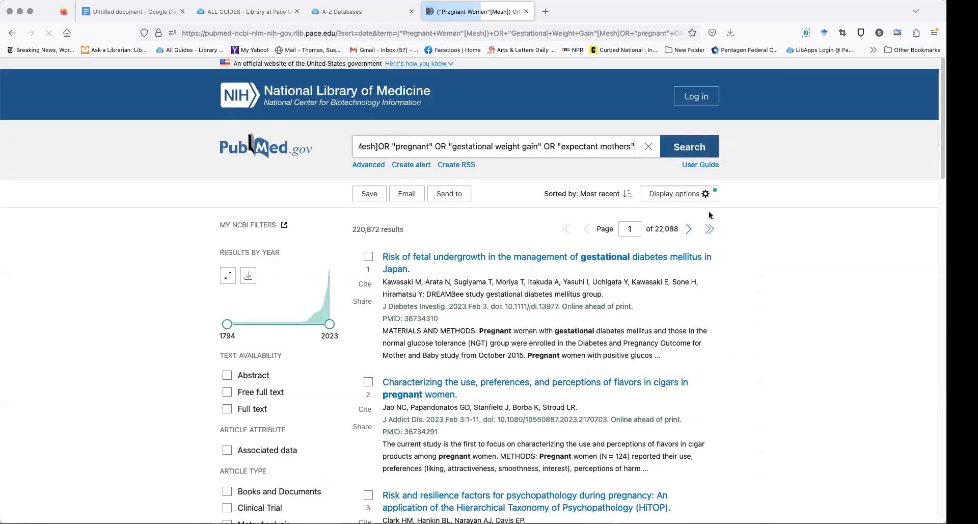
left_click(377, 167)
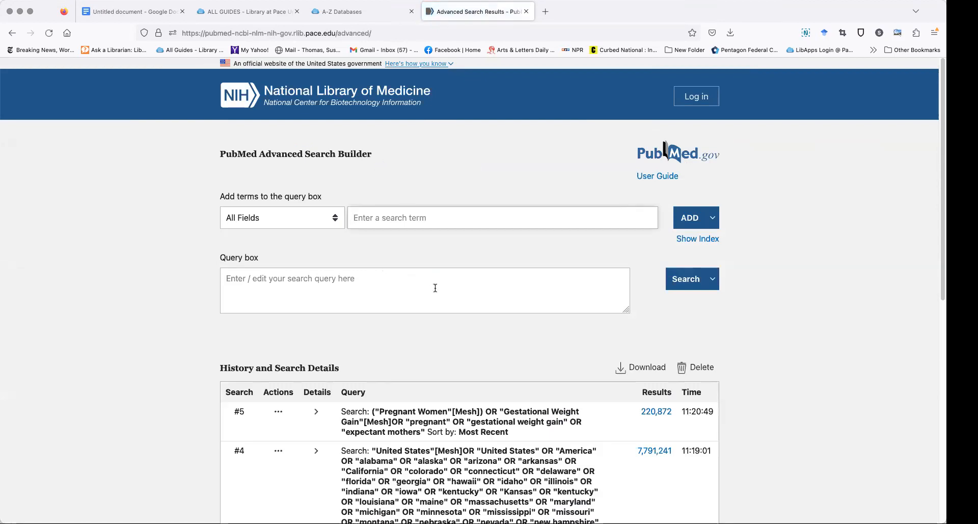
scroll(439, 287, "down", 5)
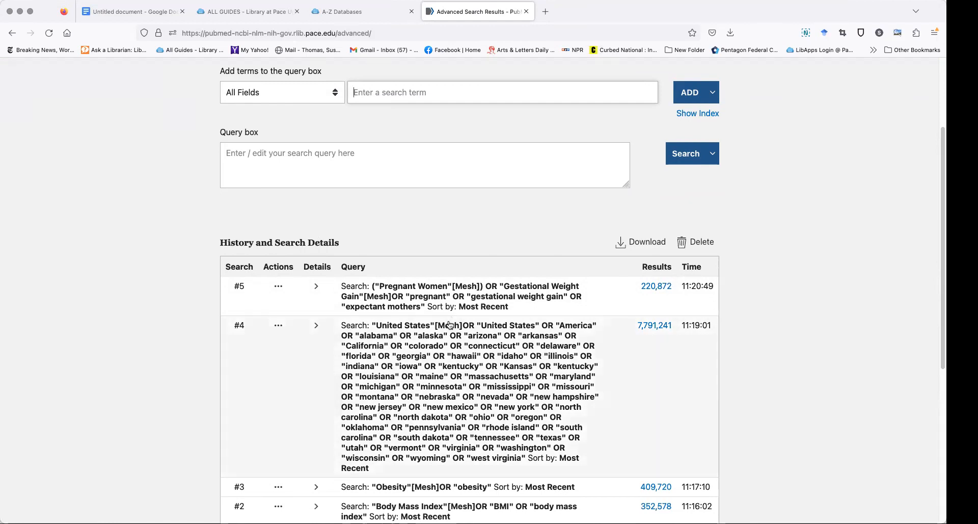
scroll(449, 325, "down", 2)
scroll(450, 325, "down", 3)
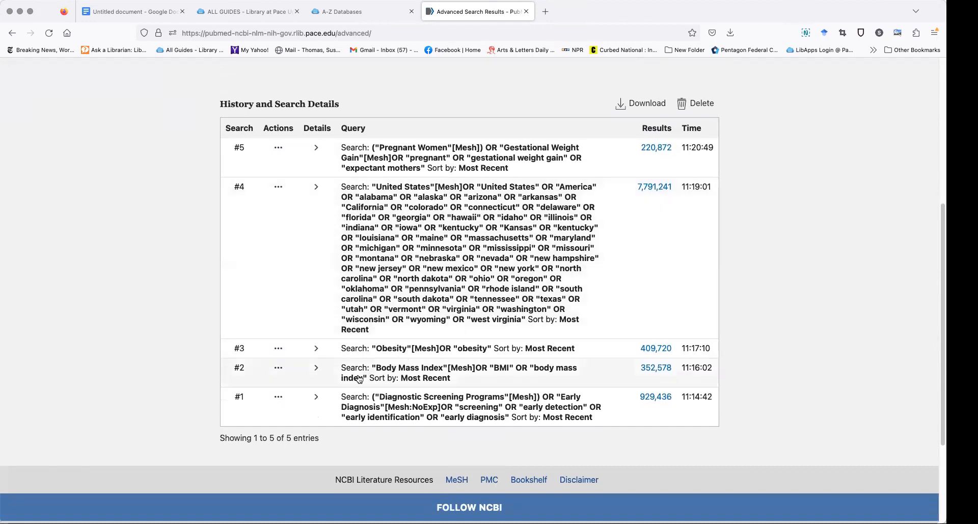
- Check the query details of search #1 on screening and early diagnosis, and add that search to the query box
left_click(317, 398)
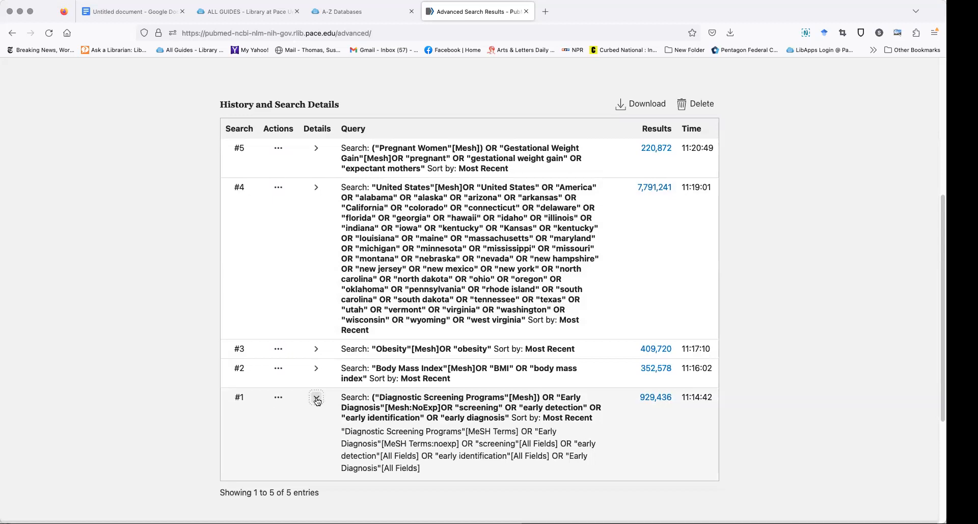
left_click(317, 399)
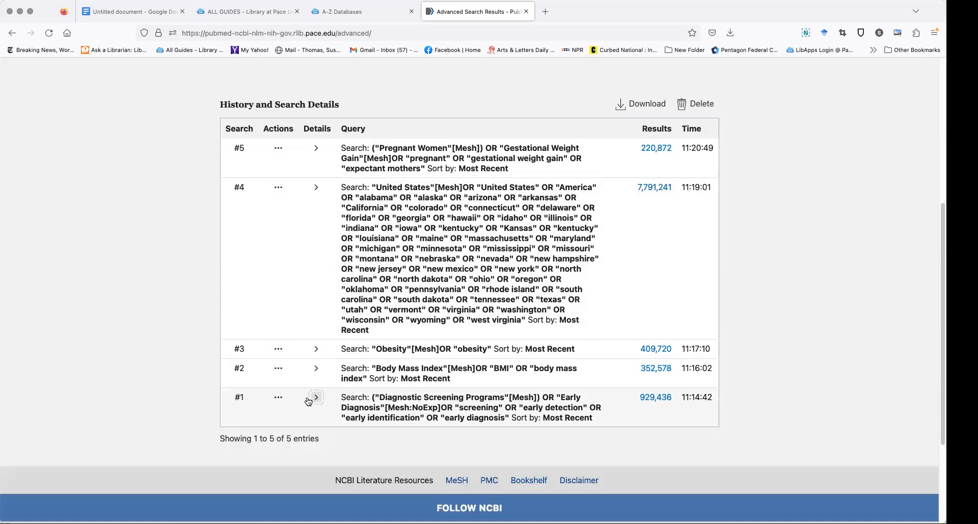
left_click(279, 399)
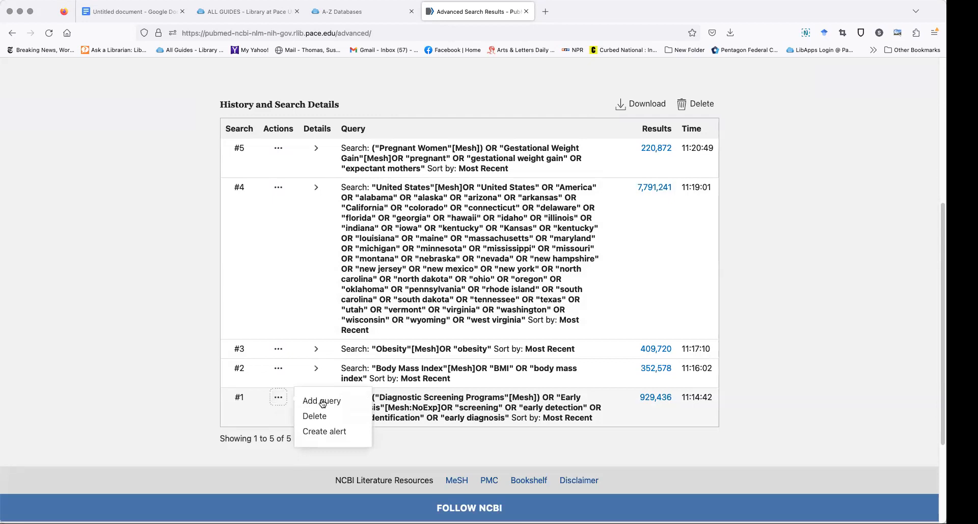
left_click(322, 401)
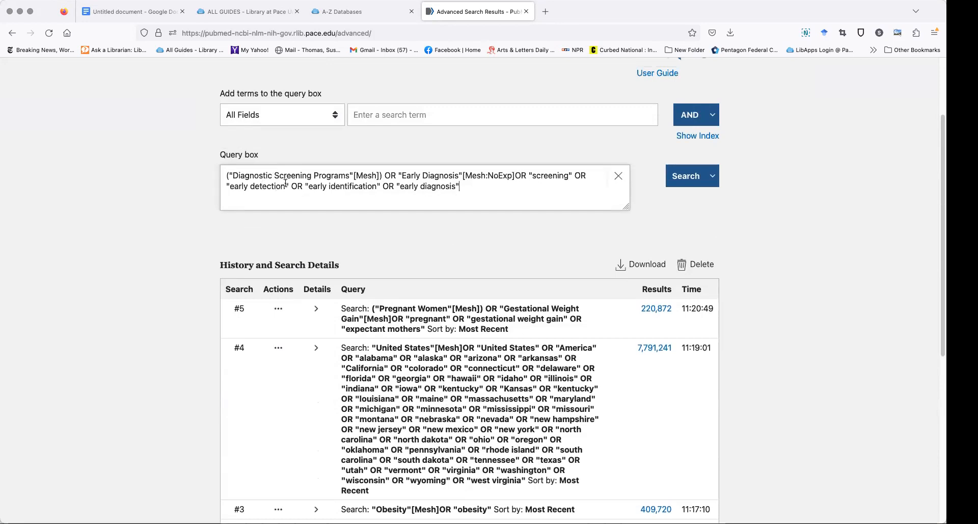
- Add search #2 on body mass index to the query box with AND
scroll(378, 365, "down", 5)
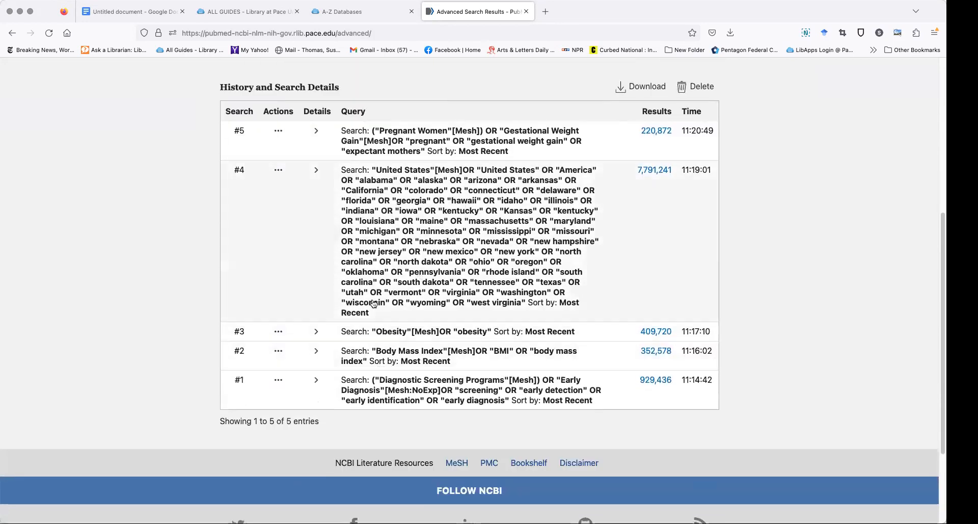
left_click(278, 353)
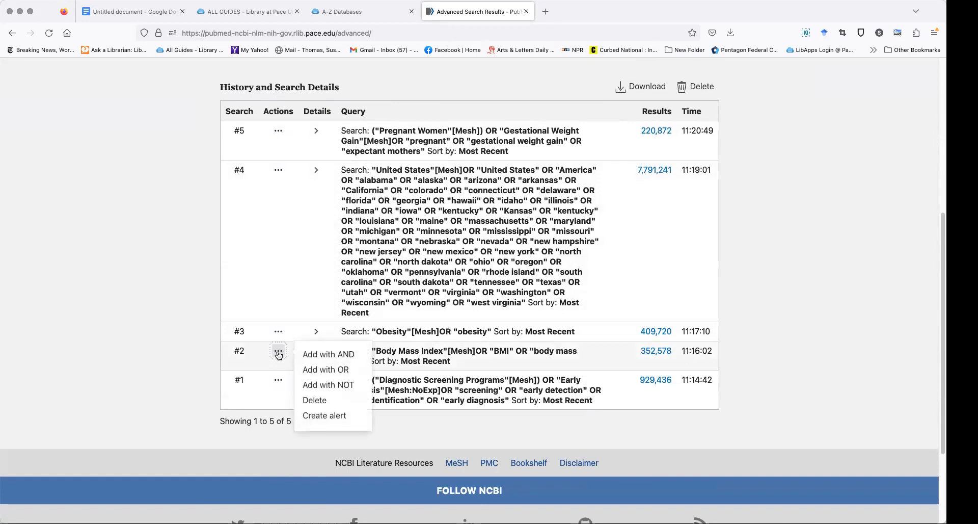
left_click(334, 355)
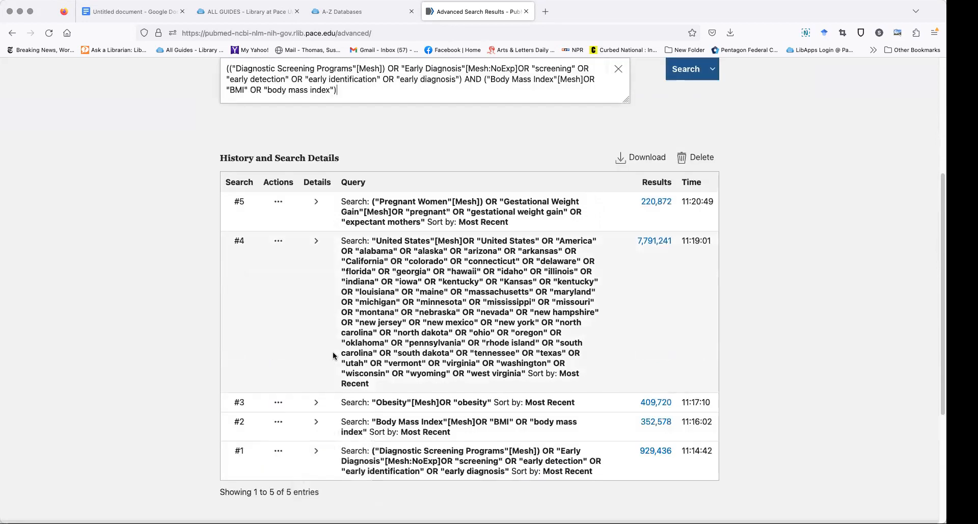
- Add search #3 on obesity to the query box with AND
scroll(333, 355, "up", 2)
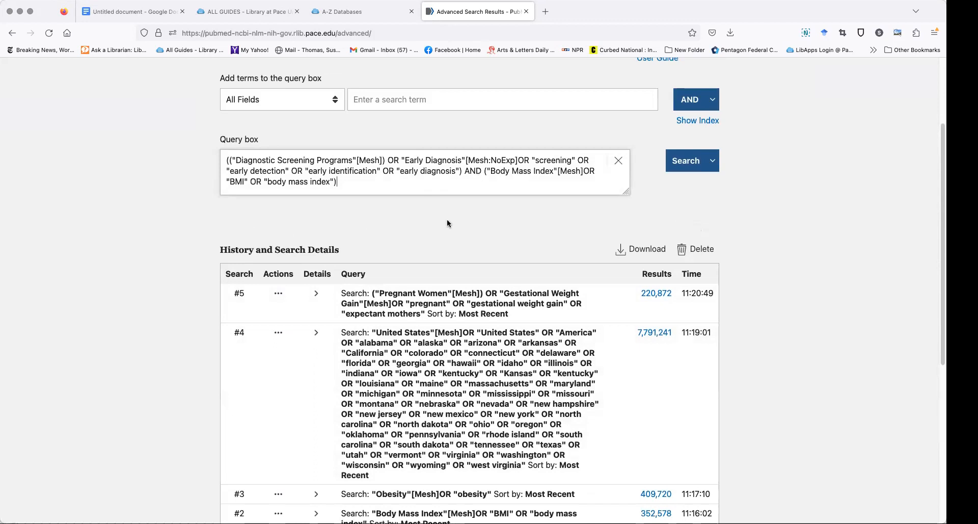
scroll(326, 357, "down", 2)
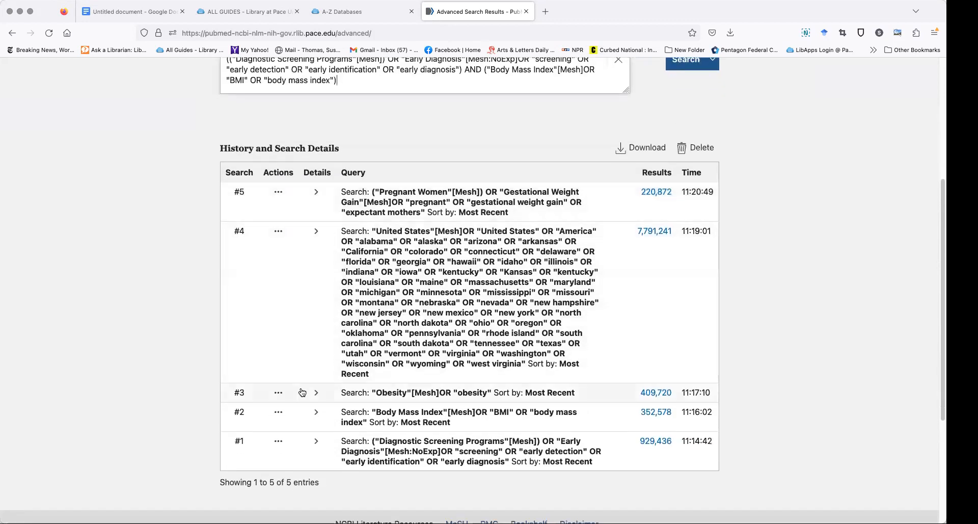
left_click(278, 392)
left_click(326, 396)
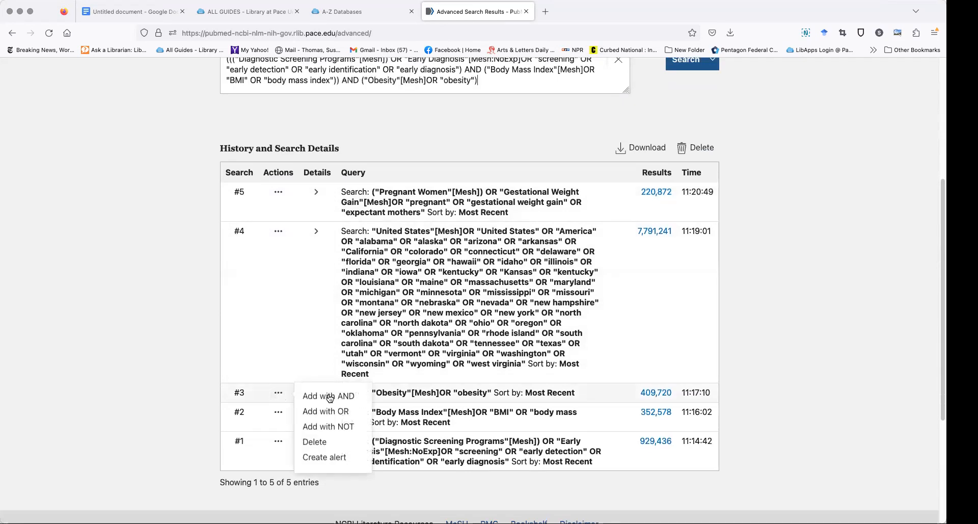
- Add search #4 on the United States and its states to the query box with AND, and review the combined query
scroll(356, 326, "up", 1)
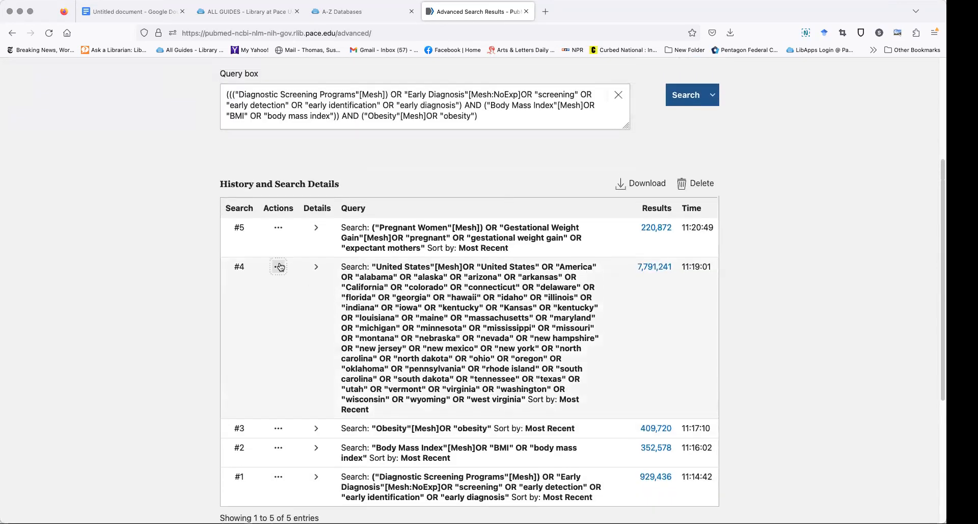
left_click(279, 266)
left_click(334, 271)
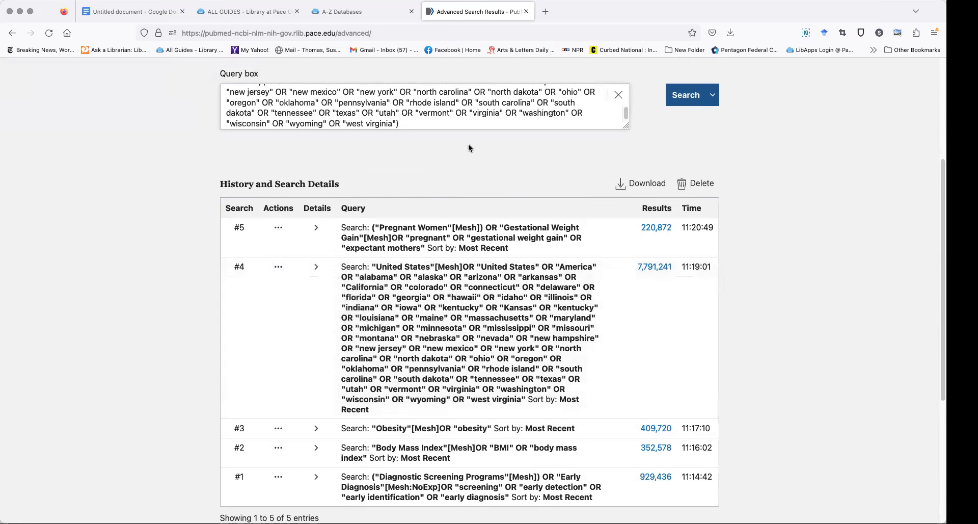
scroll(469, 149, "up", 2)
scroll(428, 181, "up", 5)
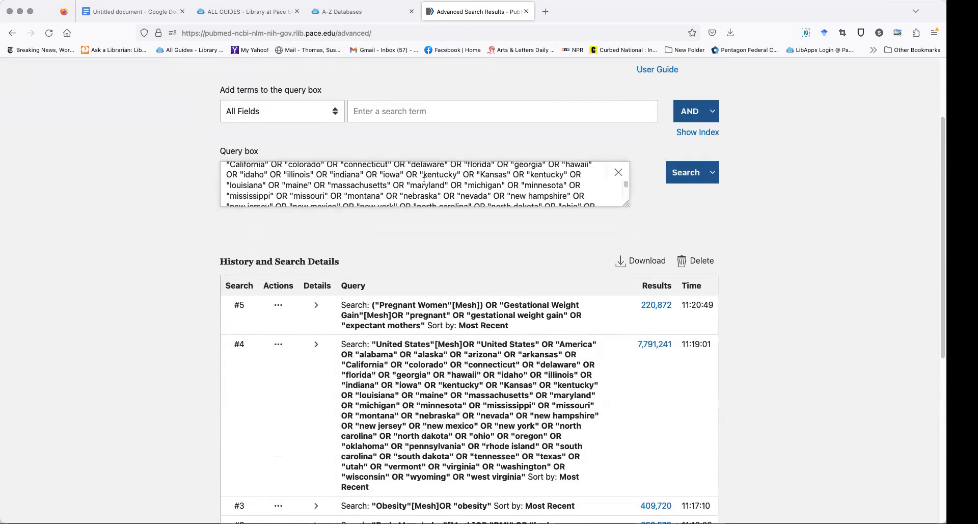
scroll(424, 181, "down", 5)
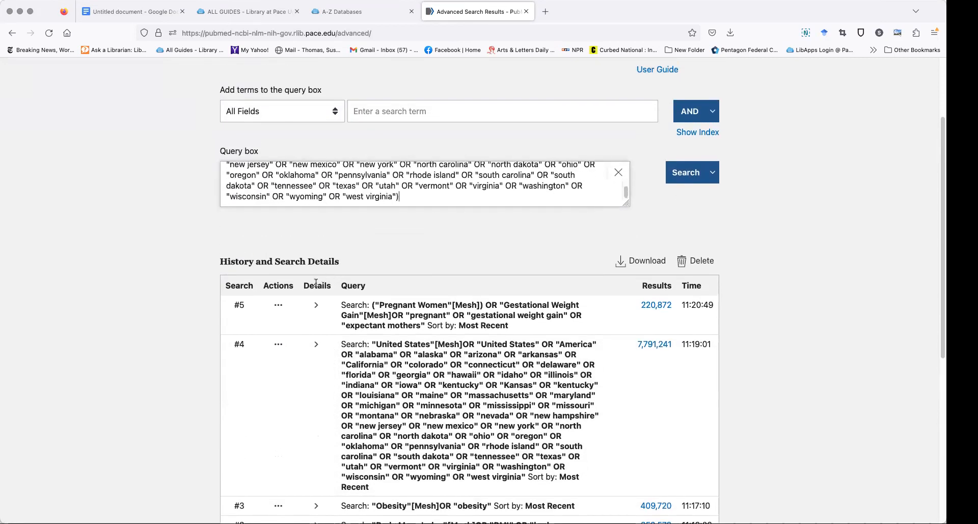
- Exclude search #5 on pregnancy by adding it to the query box with NOT, and check the concept map's population column
left_click(280, 304)
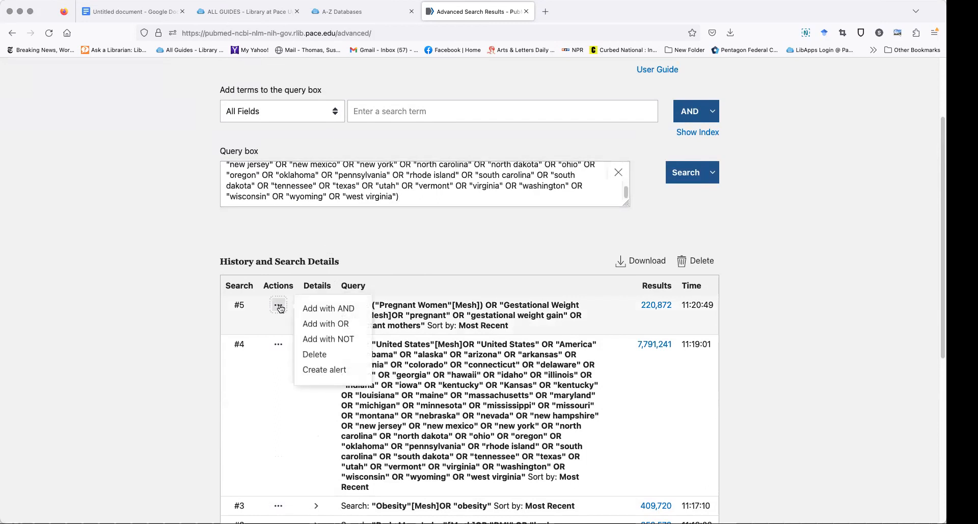
left_click(328, 338)
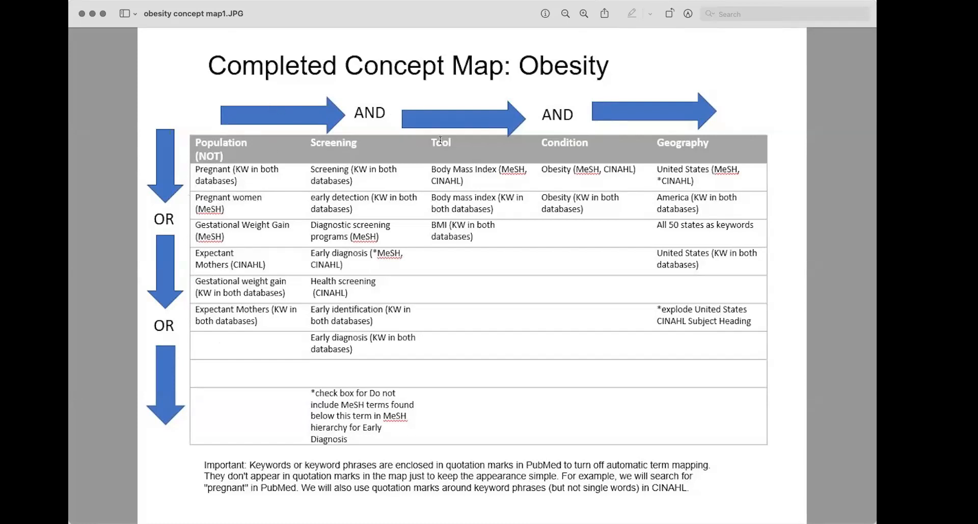
scroll(249, 177, "down", 3)
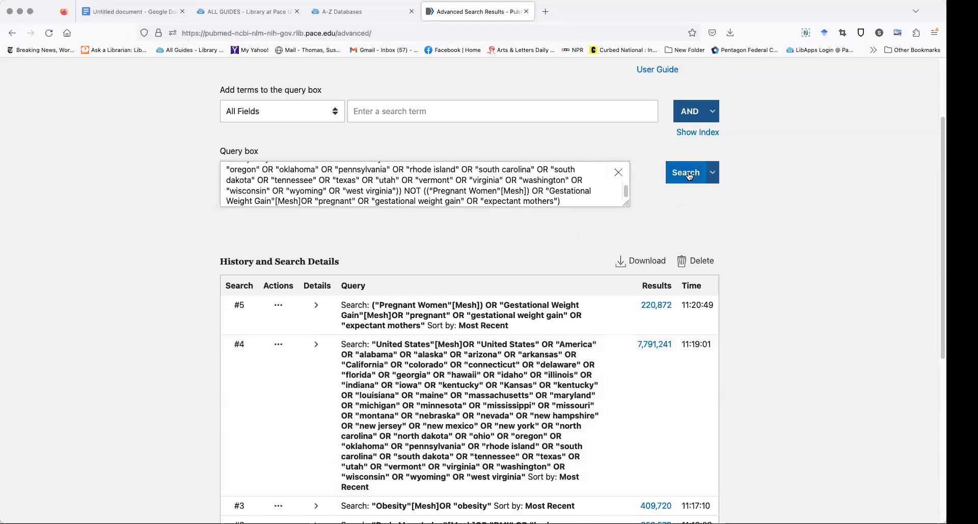
- Run the combined query and open the advanced search history to review it as search #6
left_click(687, 176)
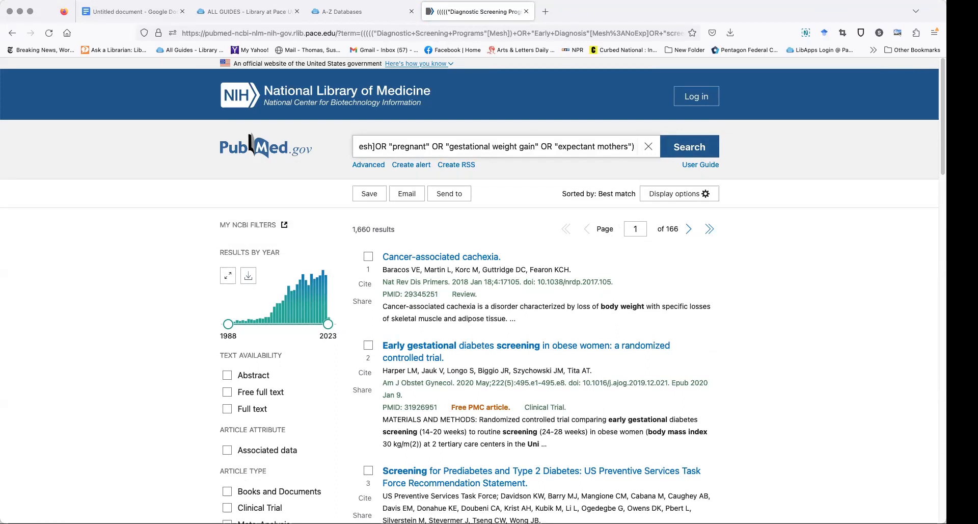
left_click(370, 167)
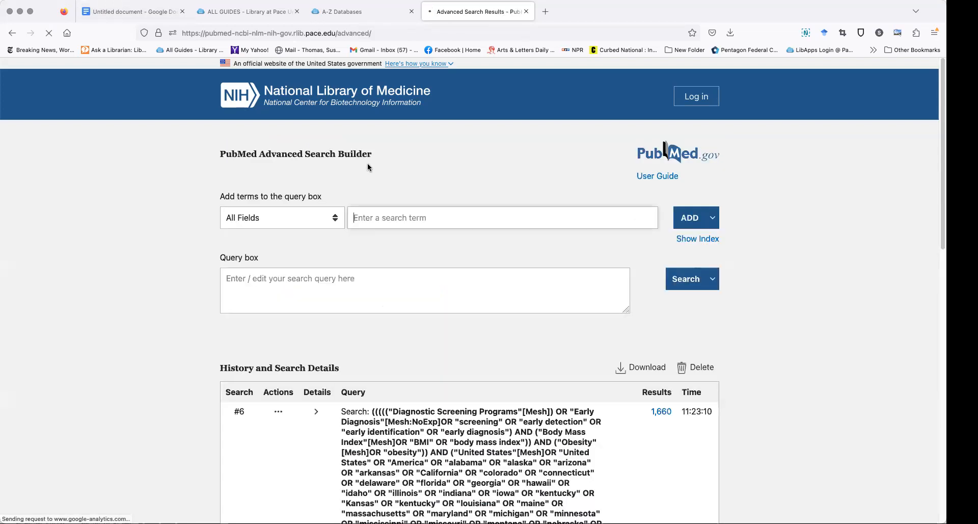
scroll(319, 288, "down", 5)
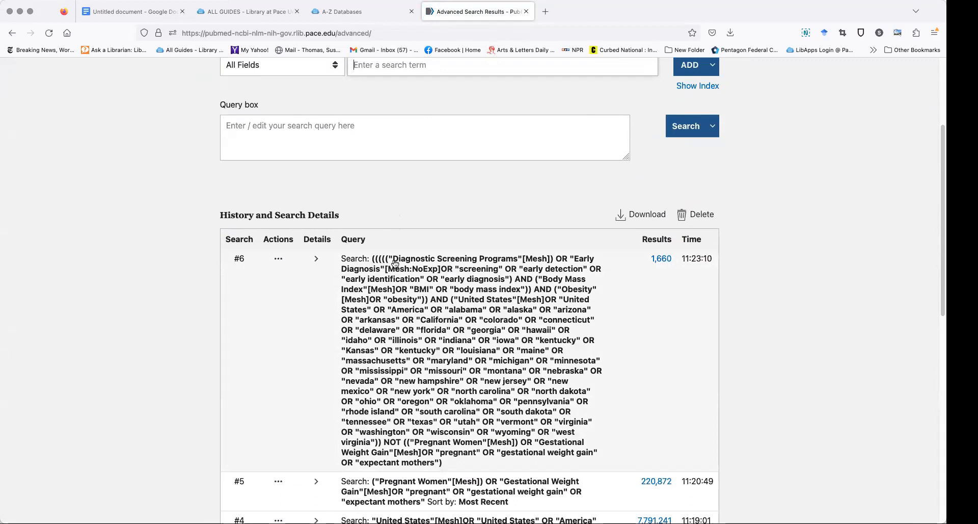
scroll(511, 313, "down", 1)
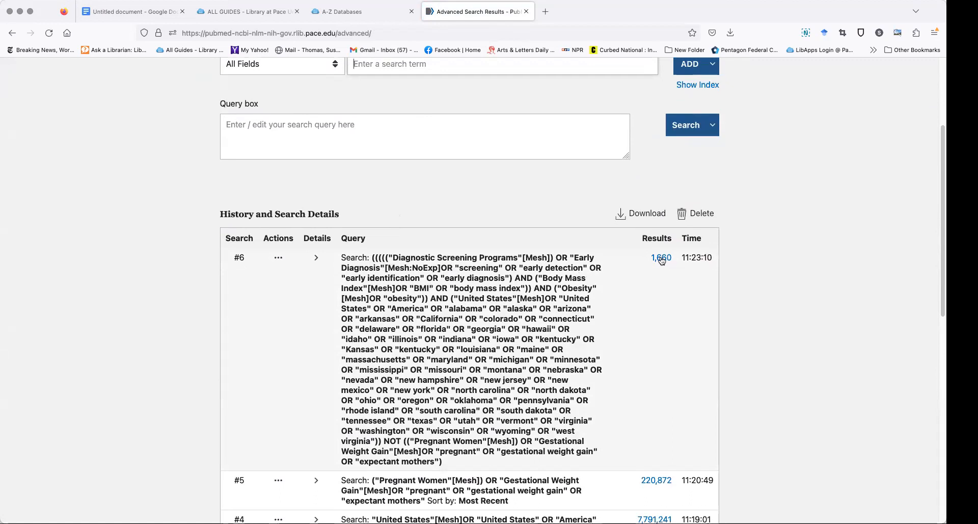
- Copy the full query text of search #6 from the search history
left_click_drag(457, 462, 370, 259)
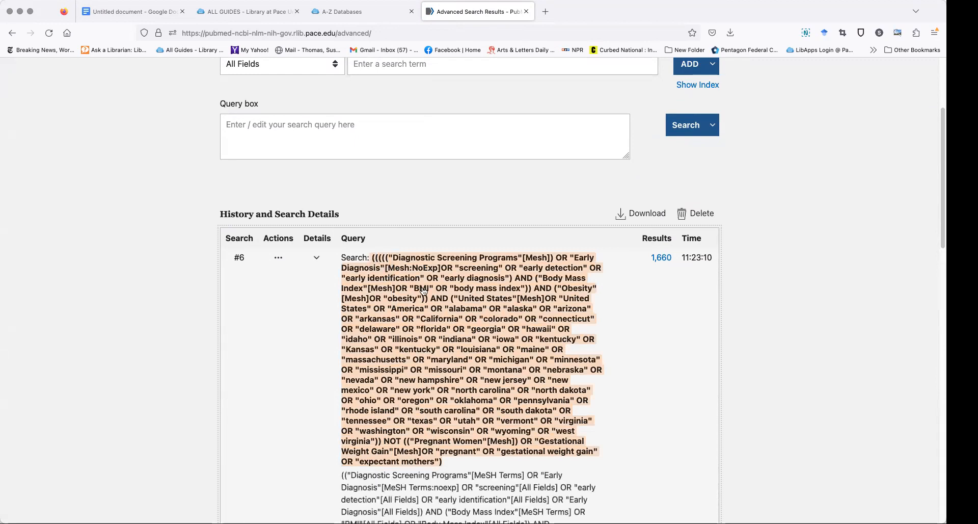
right_click(422, 291)
left_click(439, 296)
scroll(600, 318, "up", 3)
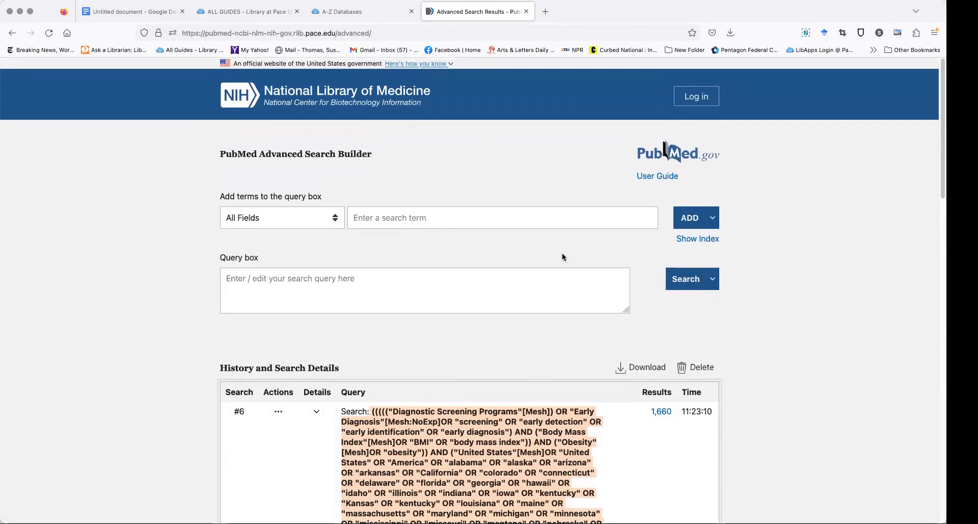
- Open a fresh PubMed page from the A-Z Databases list and paste the copied query into its search box
left_click(336, 13)
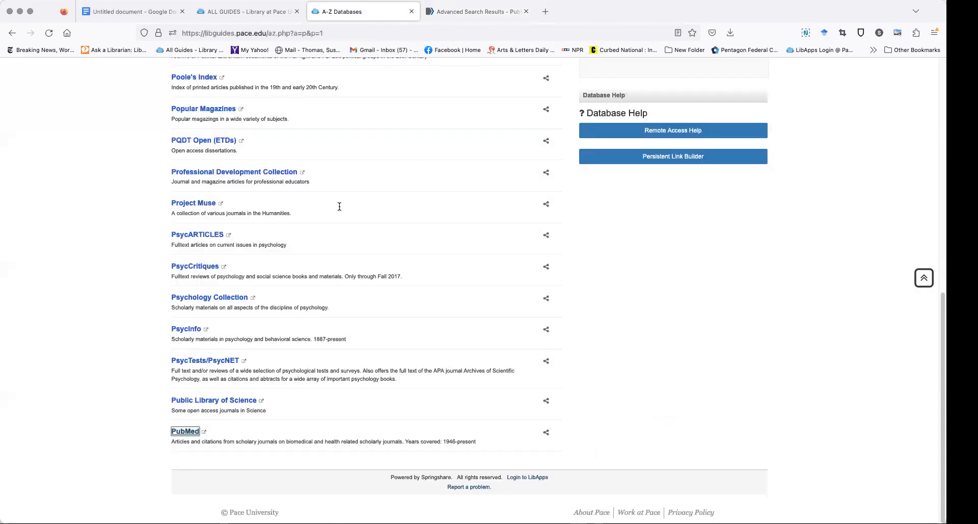
left_click(190, 432)
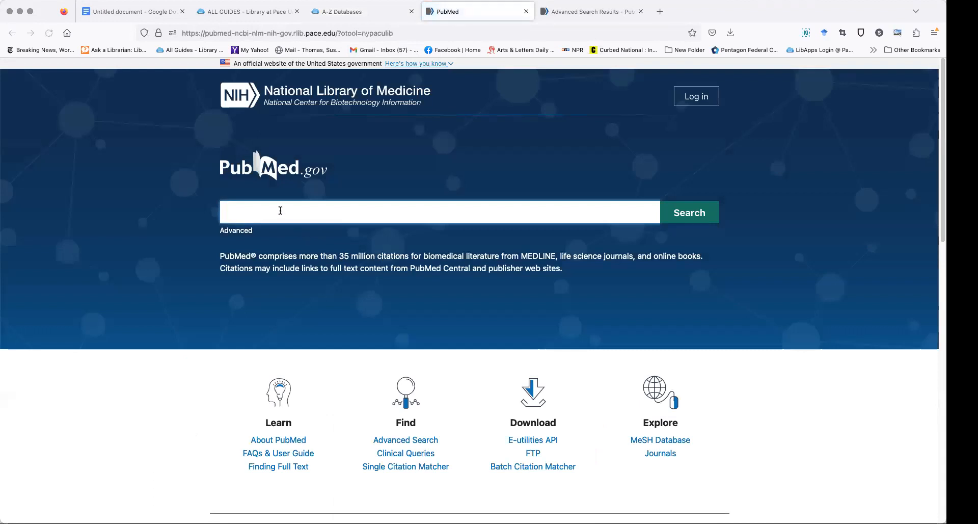
right_click(280, 210)
left_click(332, 262)
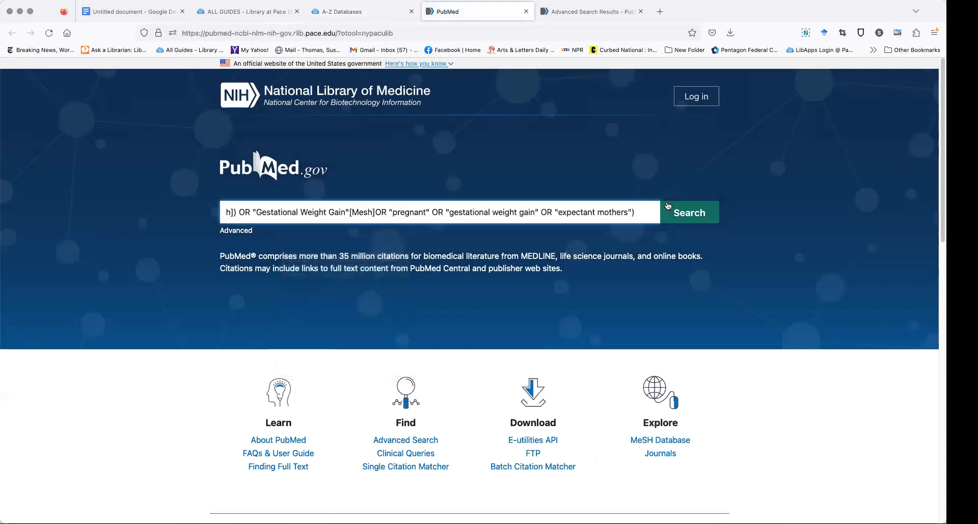
- Run the pasted query in PubMed and check the number of results
left_click(668, 207)
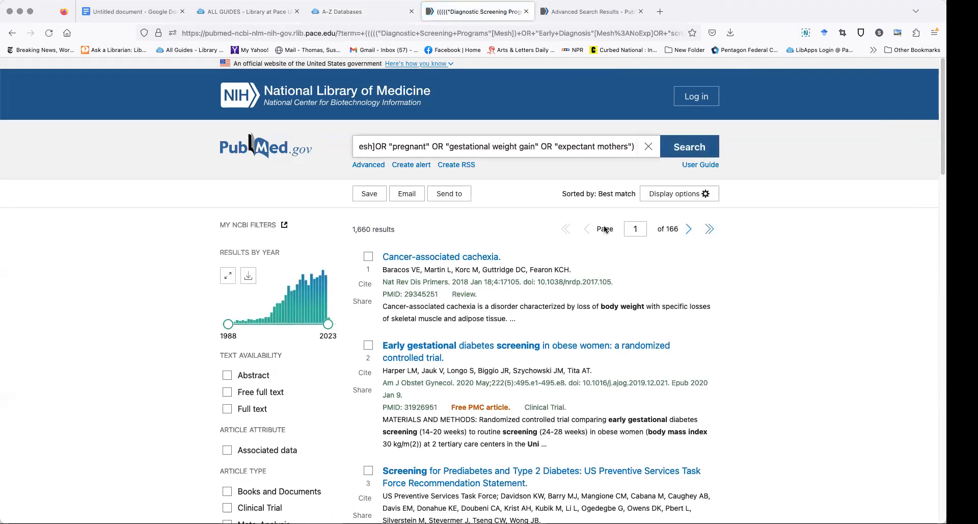
scroll(604, 228, "down", 1)
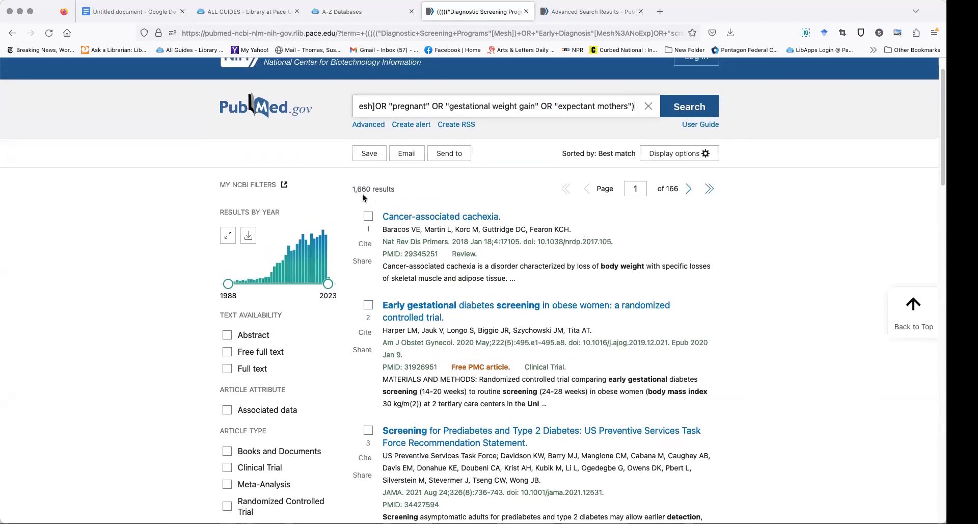
scroll(504, 238, "up", 1)
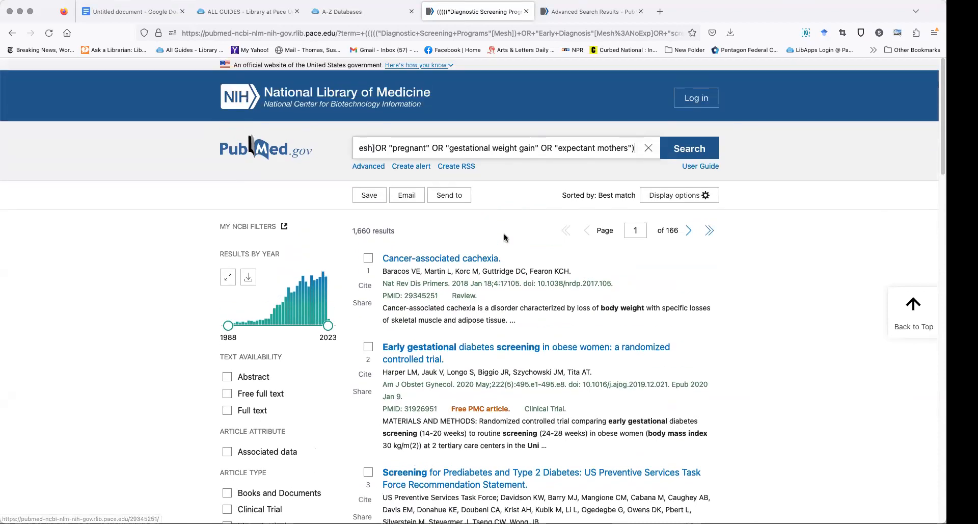